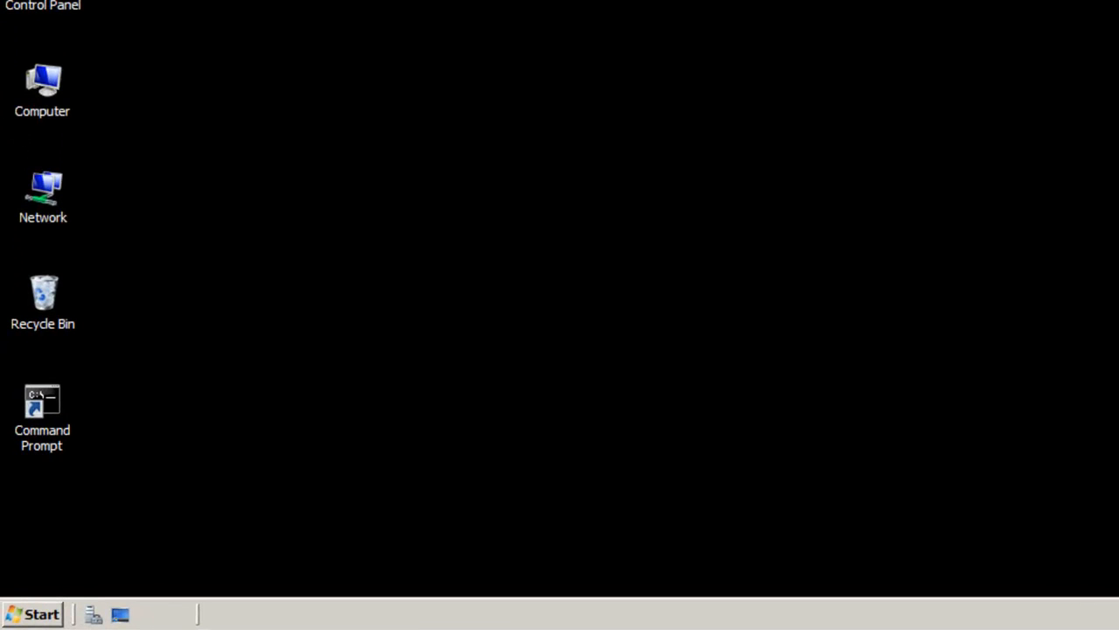
Start adding server roles in Server Manager and select the Windows Deployment Services role.
click(94, 616)
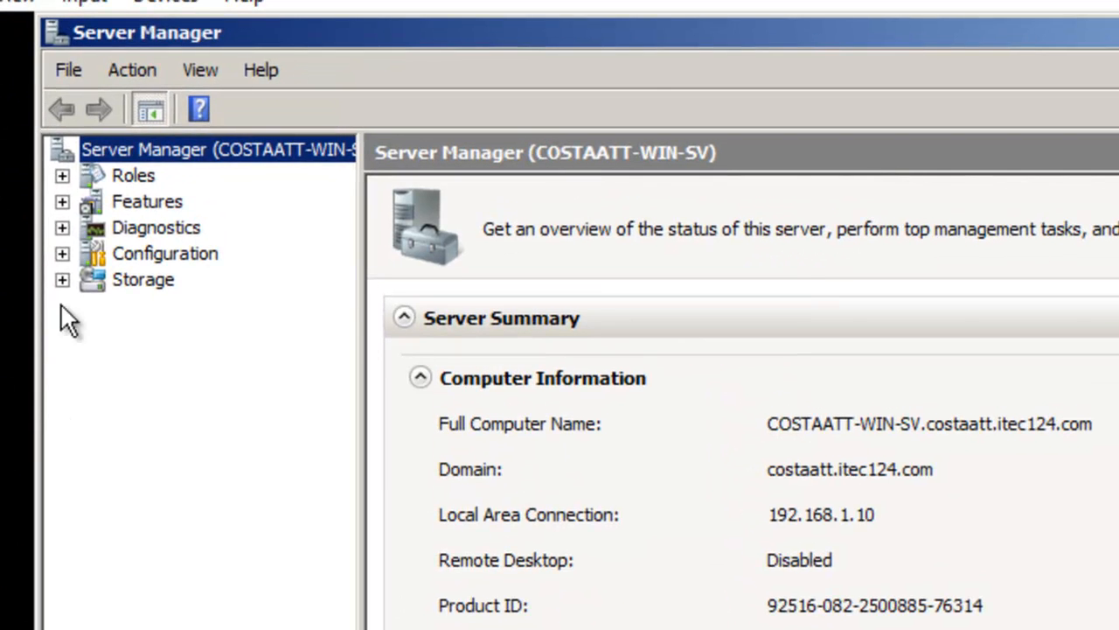
click(129, 175)
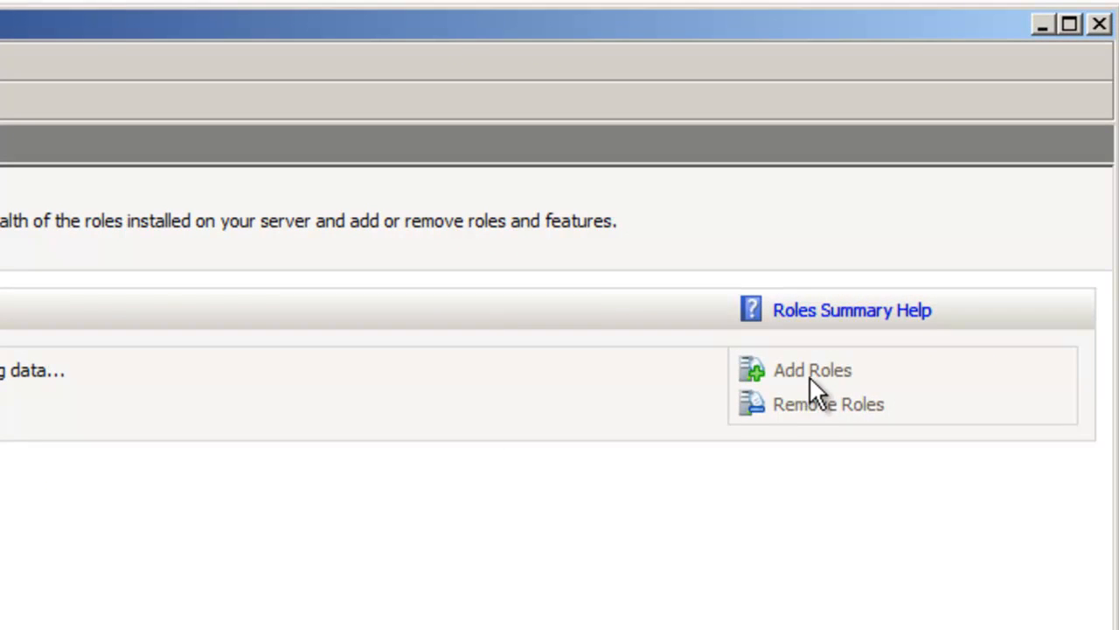
click(814, 377)
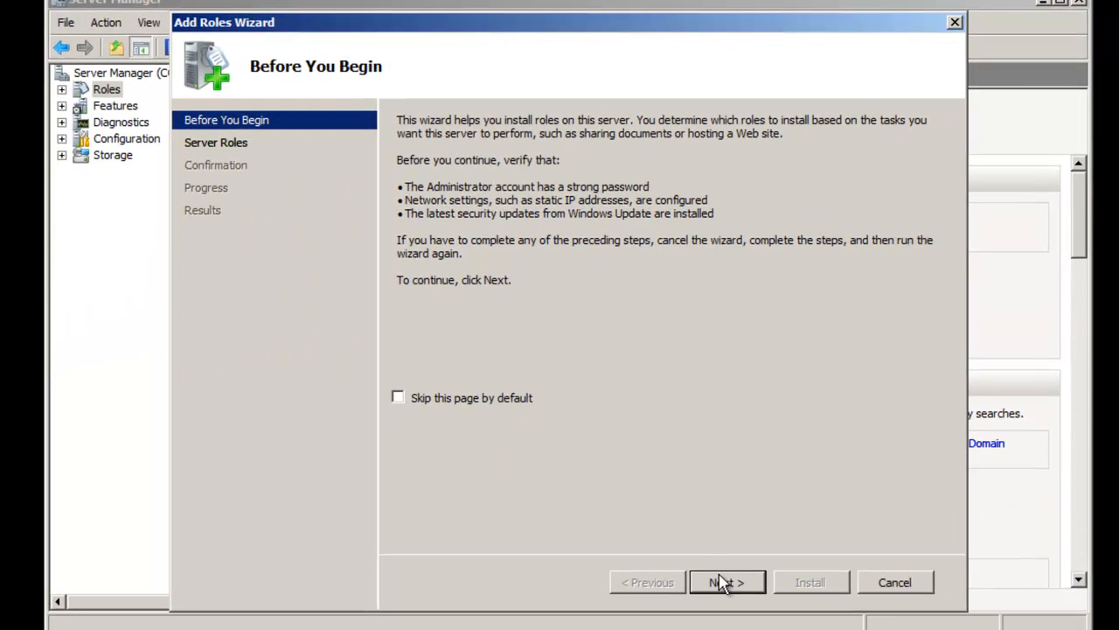
click(723, 584)
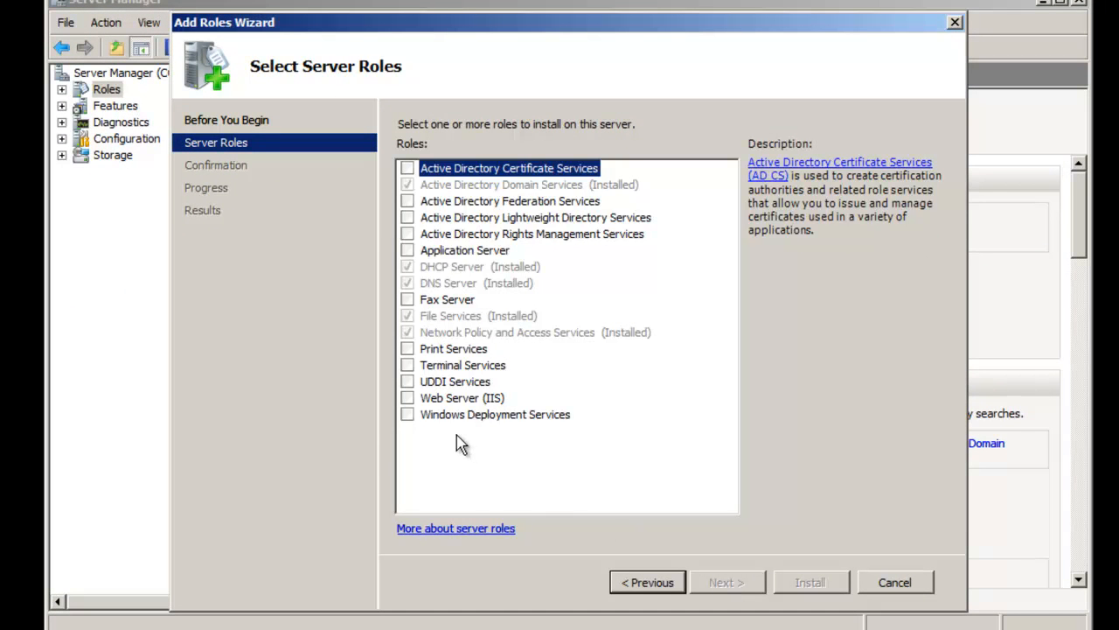
click(407, 416)
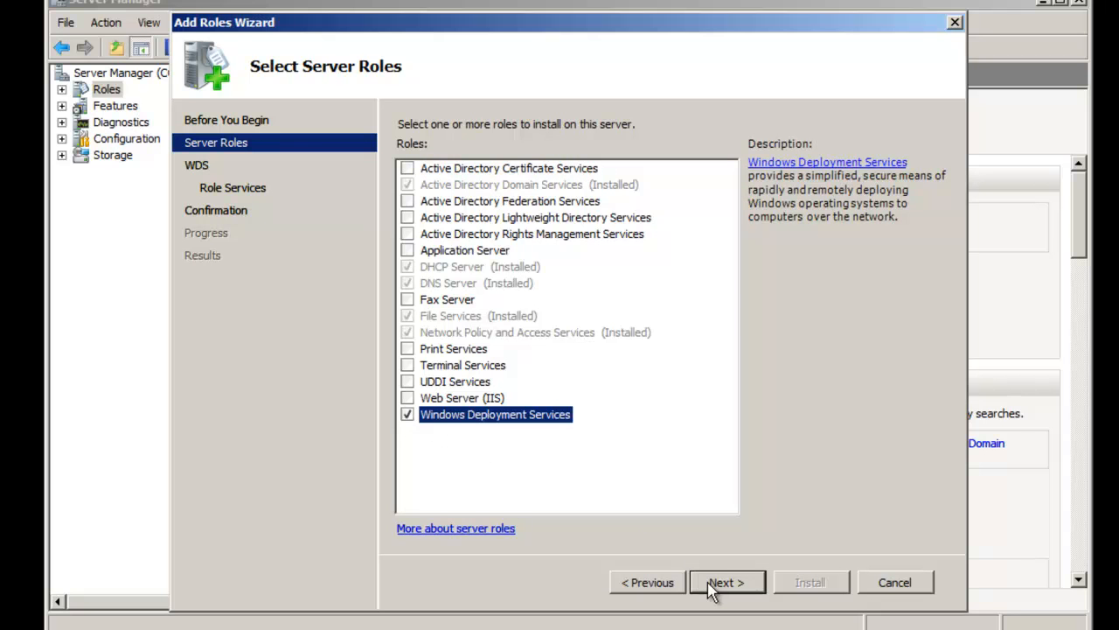
click(713, 584)
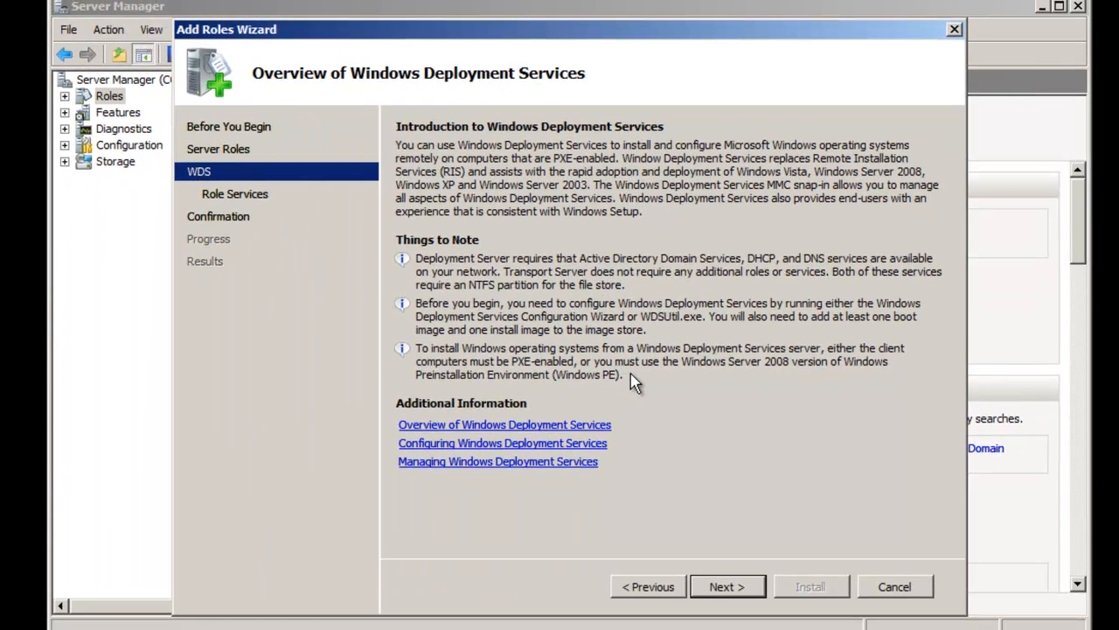
Install Windows Deployment Services with the Deployment Server and Transport Server role services, then close the wizard.
click(726, 587)
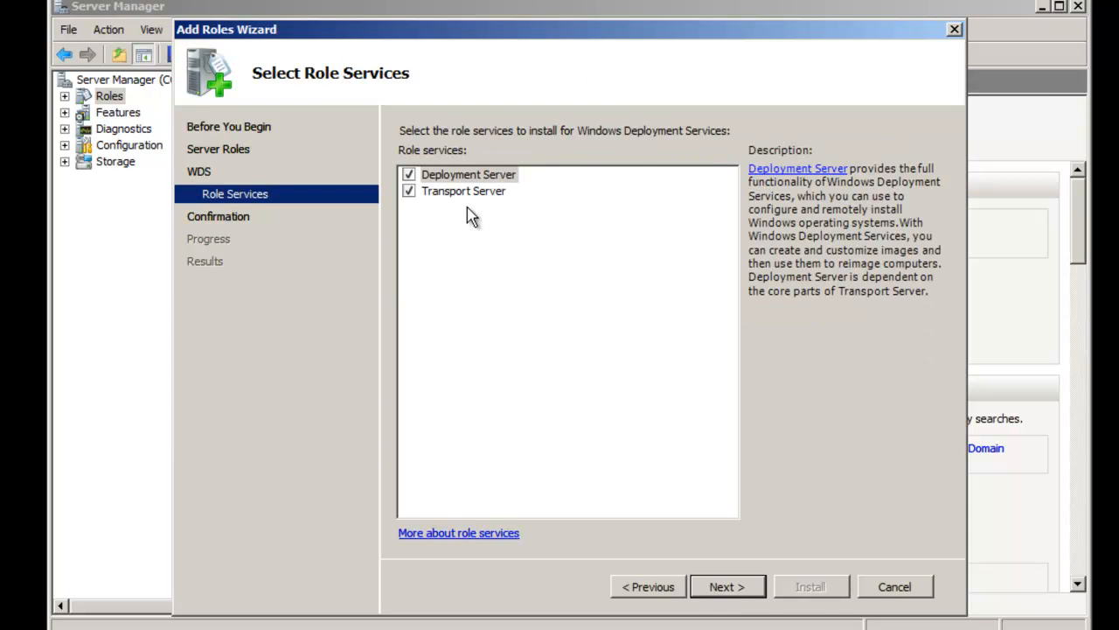
click(725, 588)
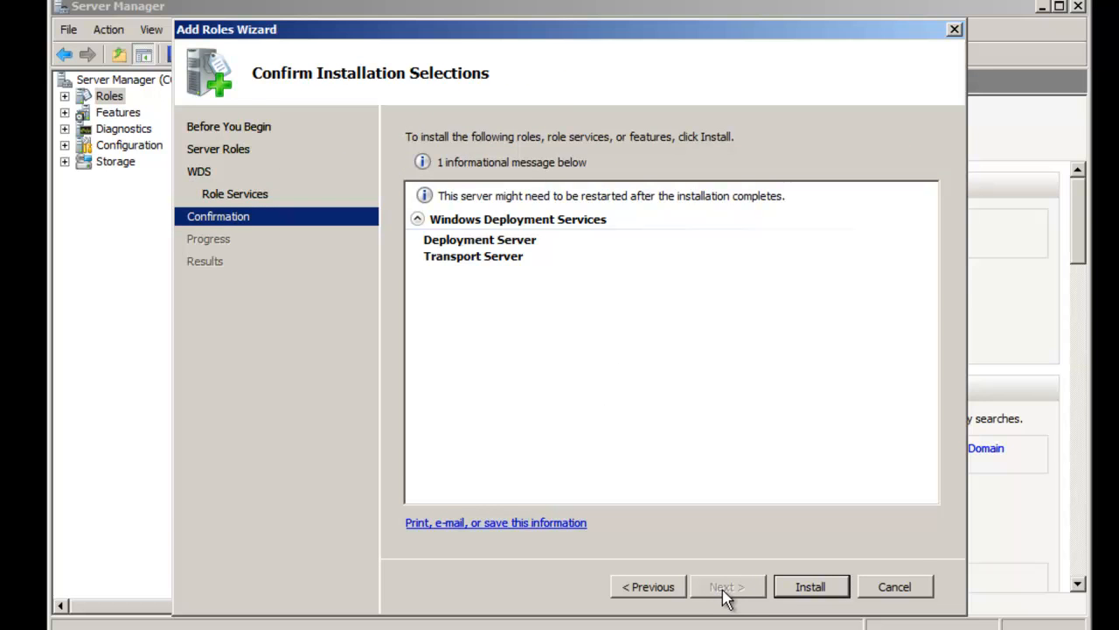
click(790, 591)
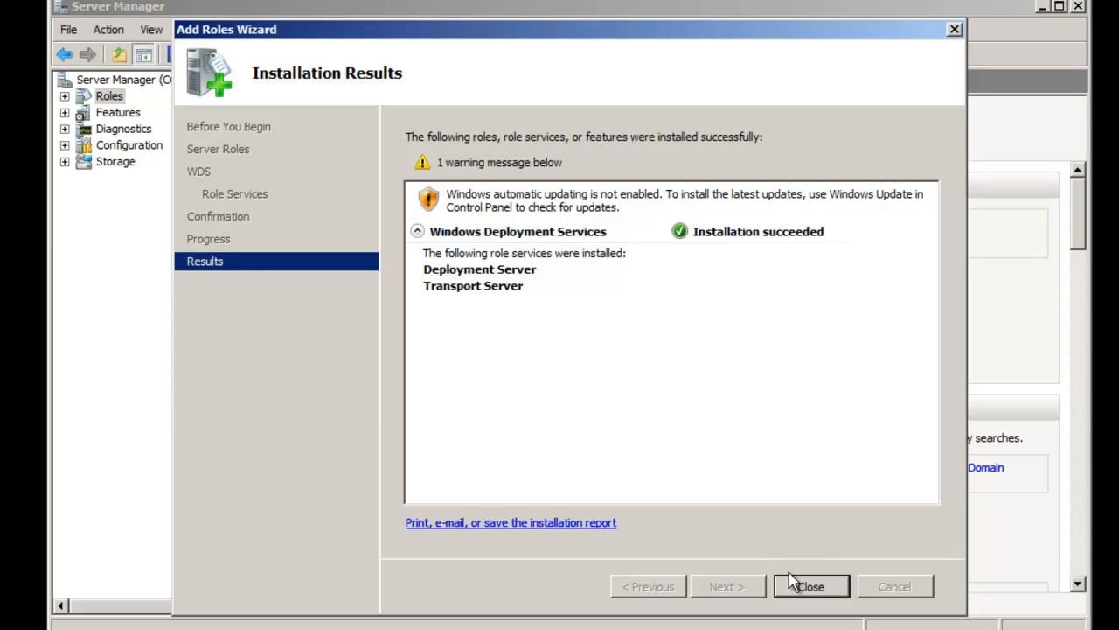
click(809, 586)
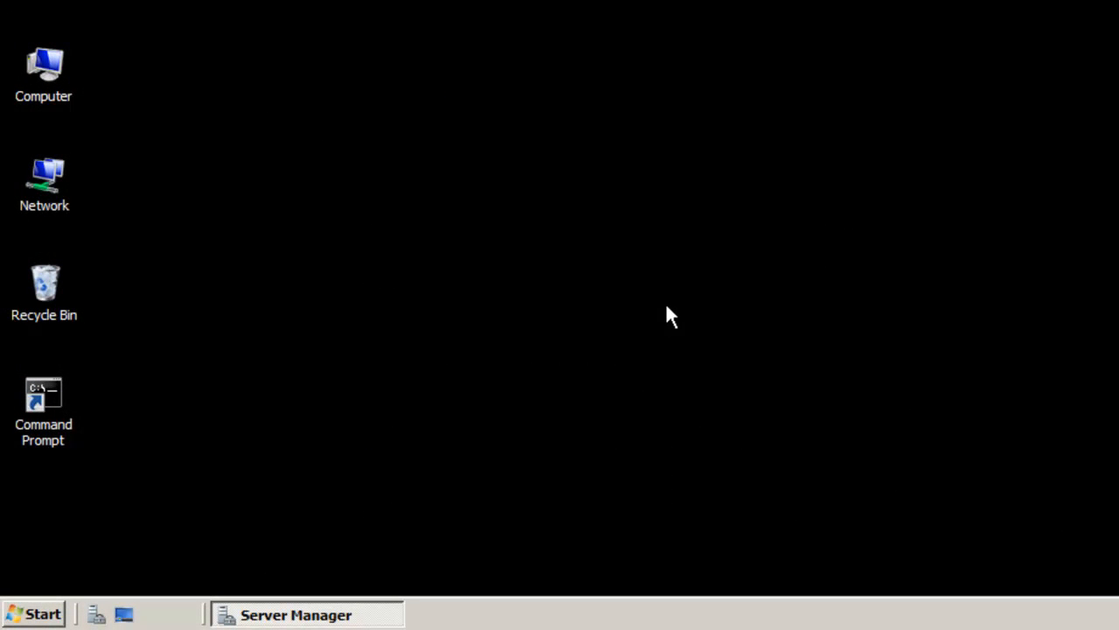
Switch to the Windows Deployment Services console and start configuring the COSTAATT-WIN-SV server.
click(26, 612)
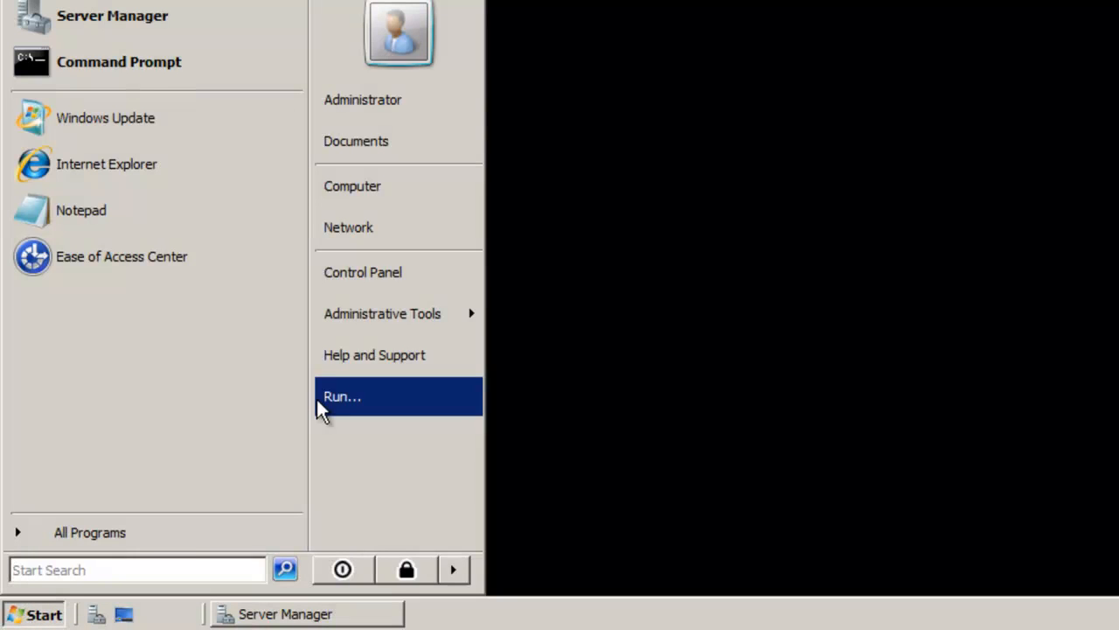
mouse_move(359, 318)
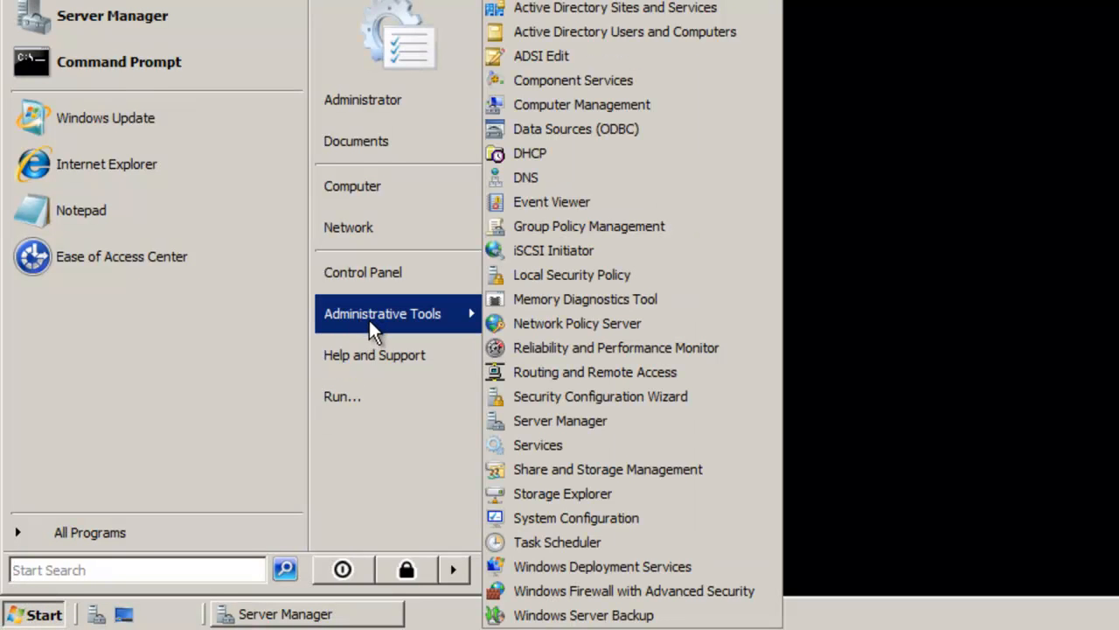
click(590, 567)
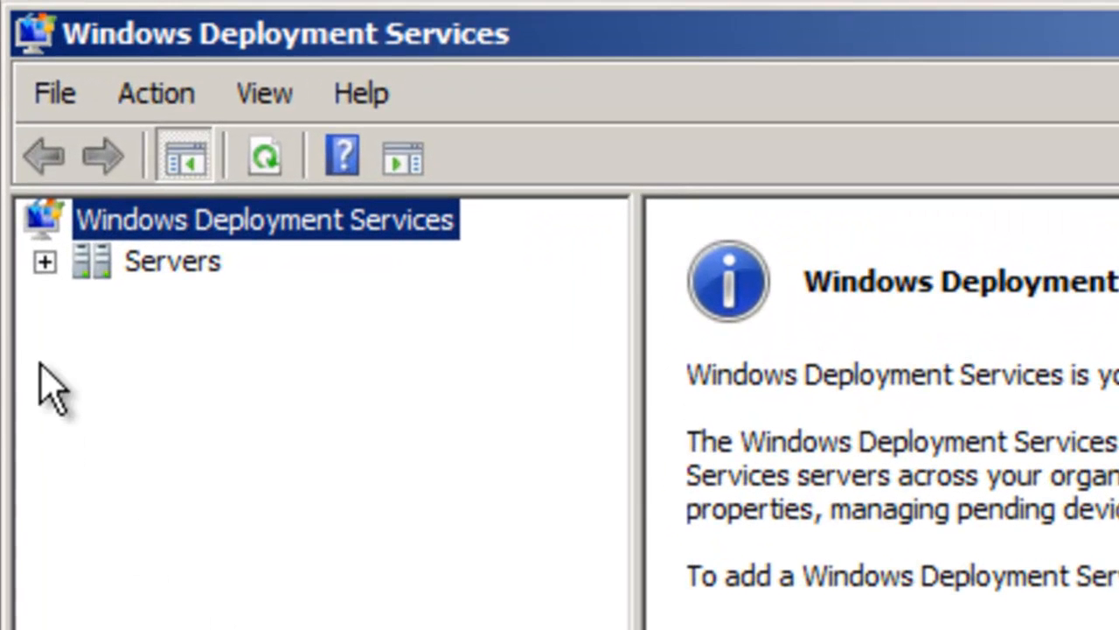
click(42, 263)
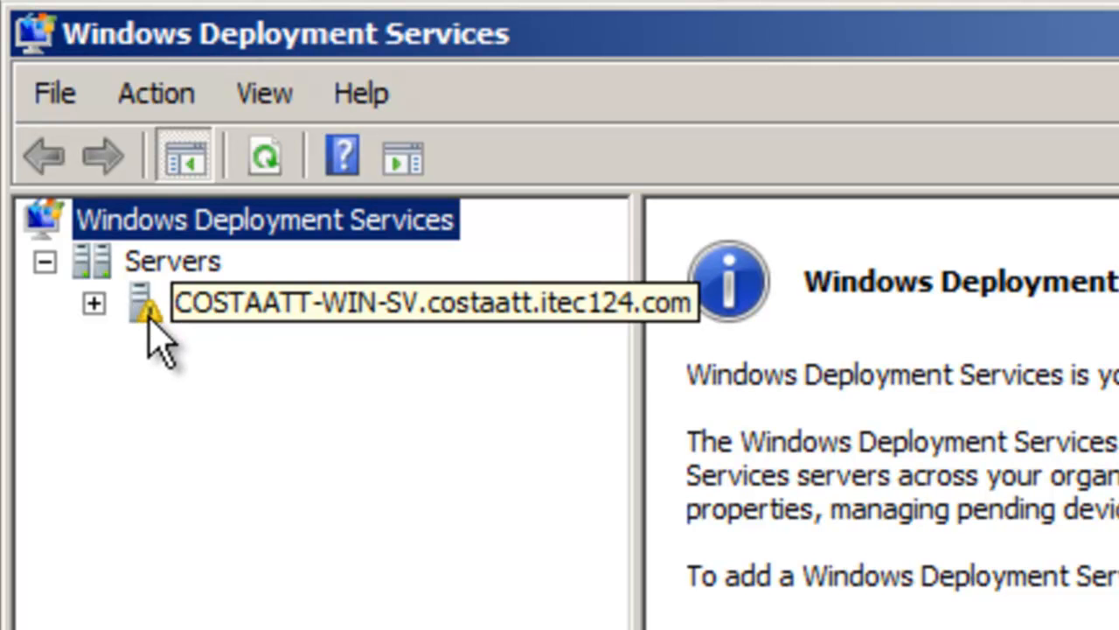
right_click(227, 310)
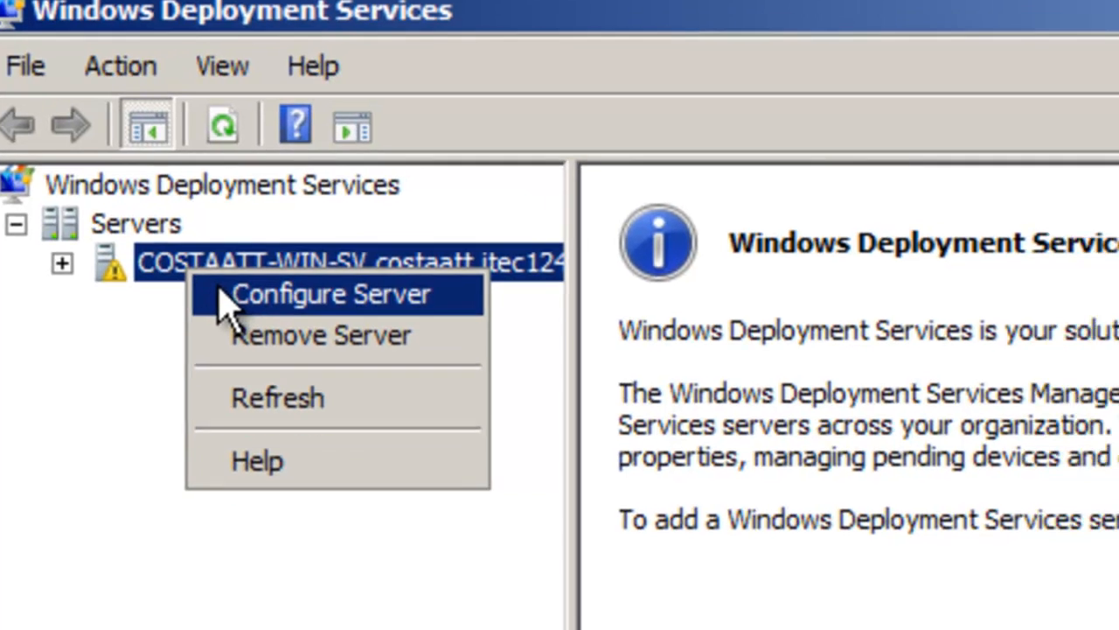
click(262, 334)
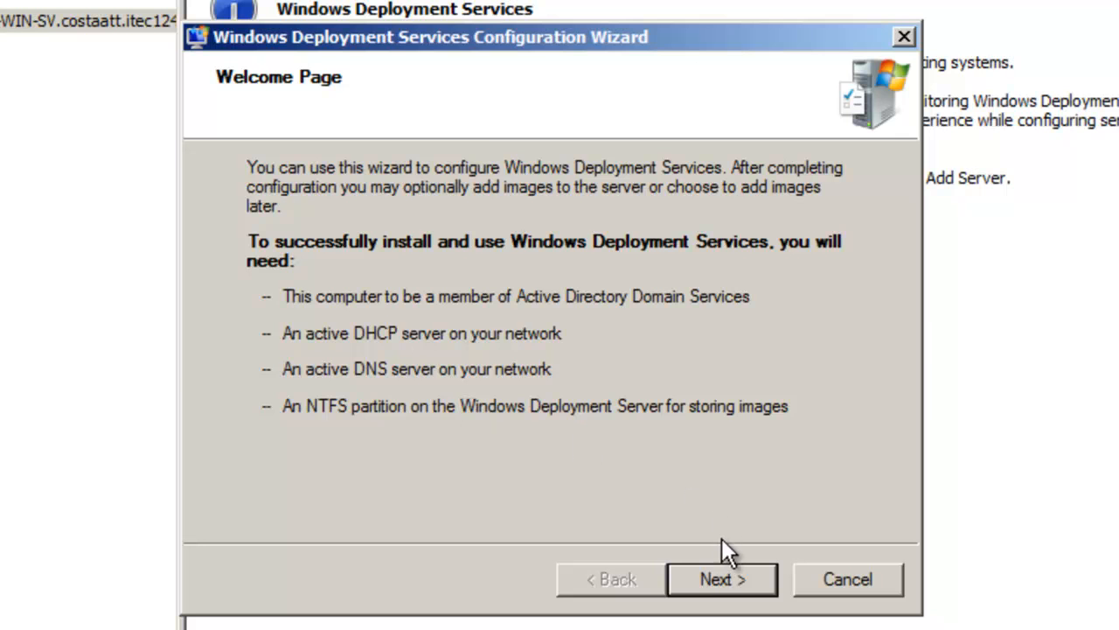
Accept C:\RemoteInstall on the system volume as the remote installation folder, keeping port 67 listening off and DHCP option 60 set to PXEClient.
click(727, 578)
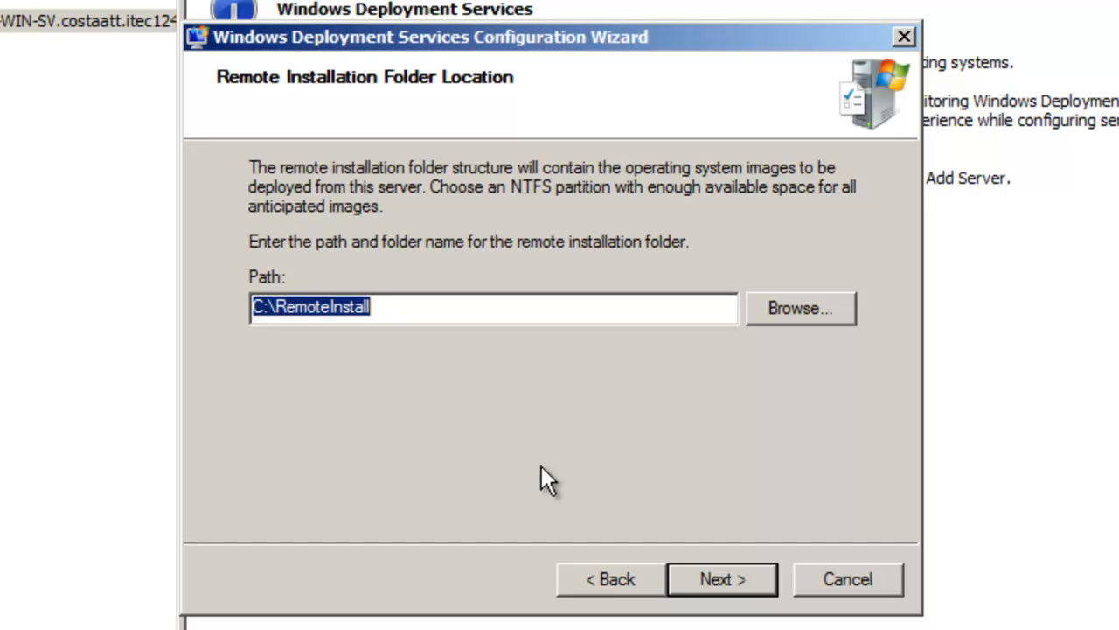
click(704, 584)
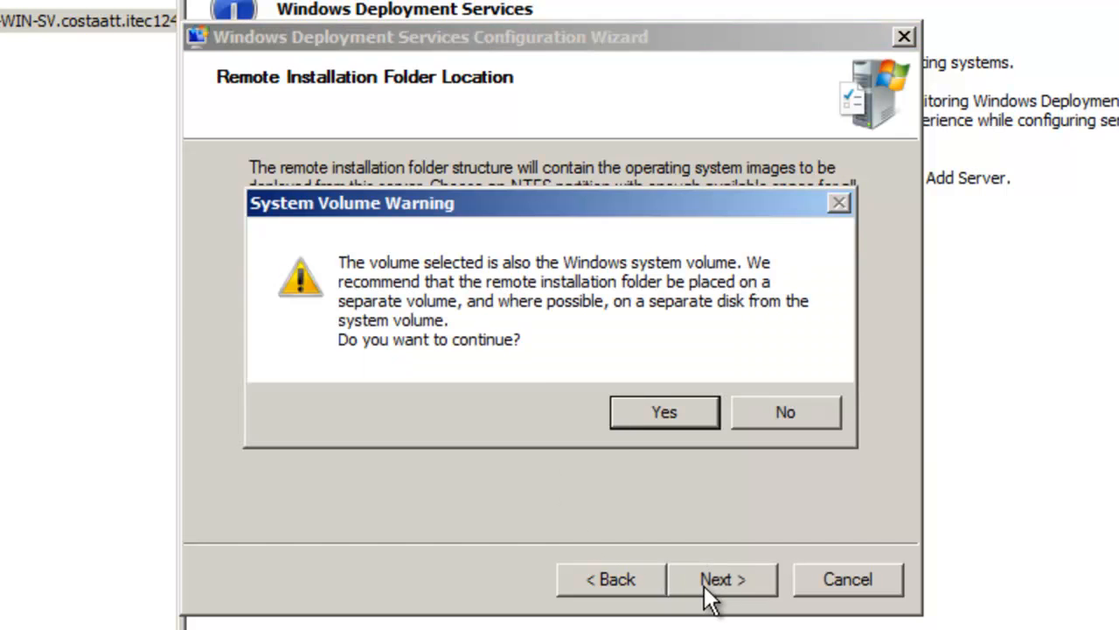
click(656, 411)
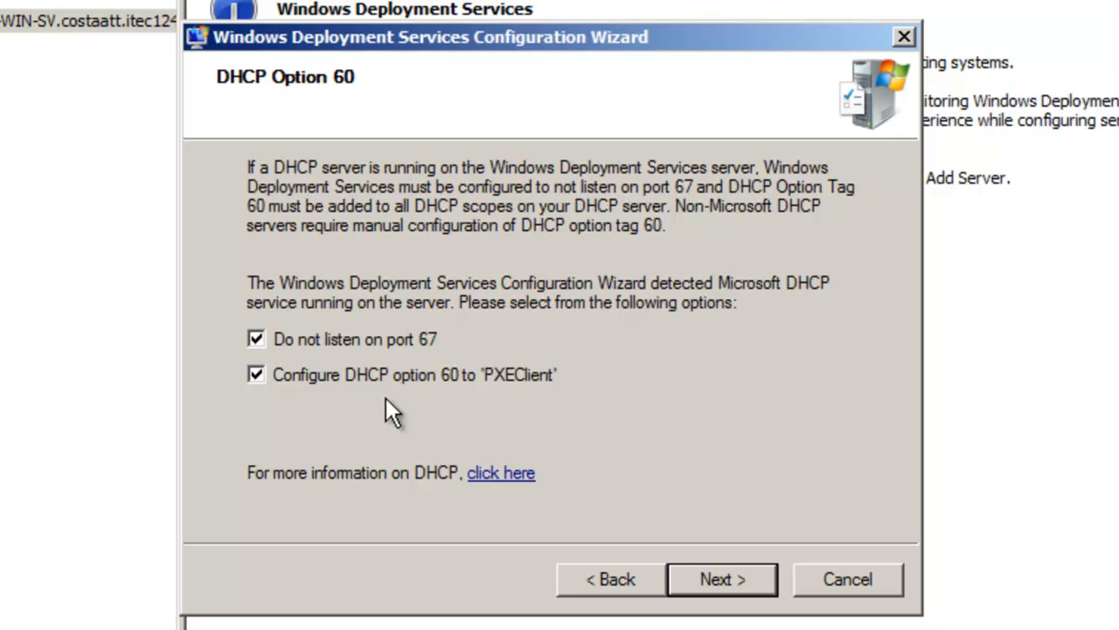
click(714, 579)
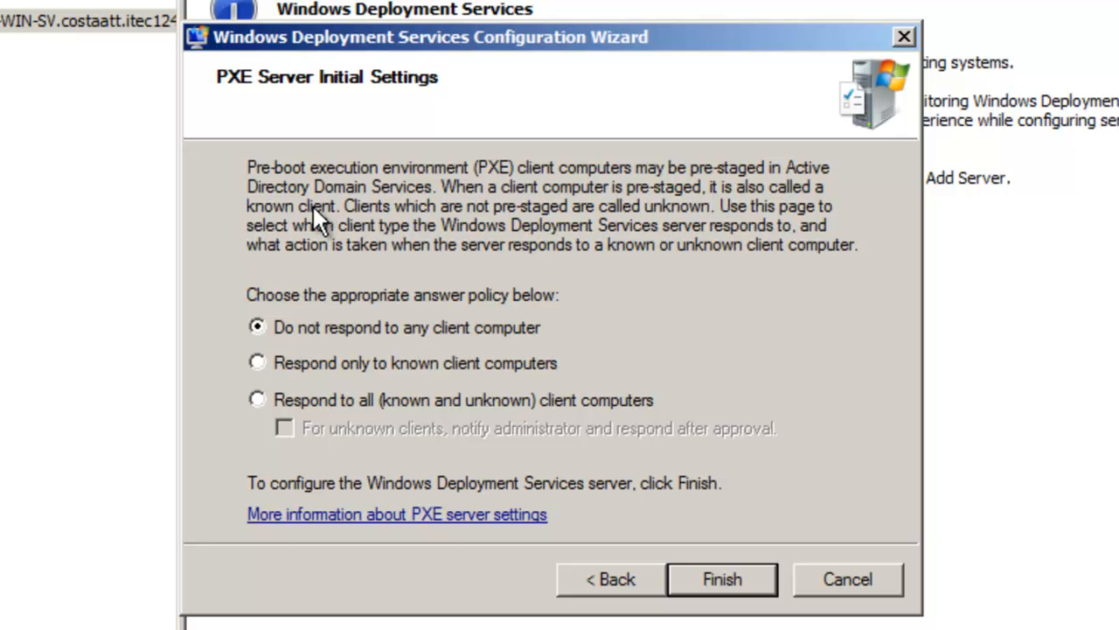
Set the PXE answer policy to respond to all known and unknown clients, and finish the configuration with adding images now enabled.
click(399, 403)
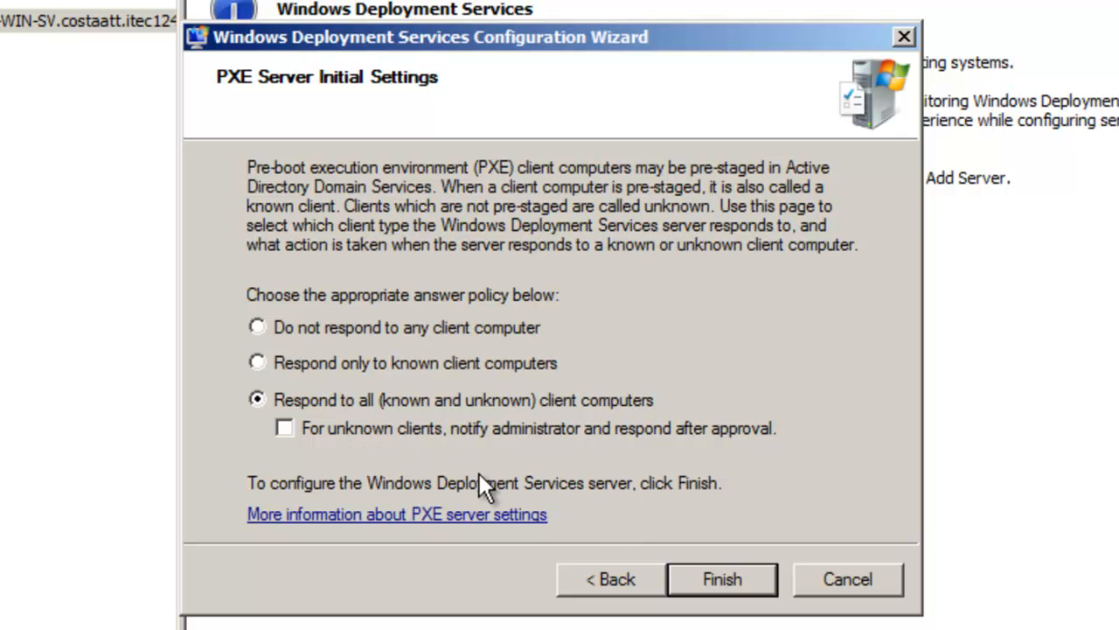
click(724, 579)
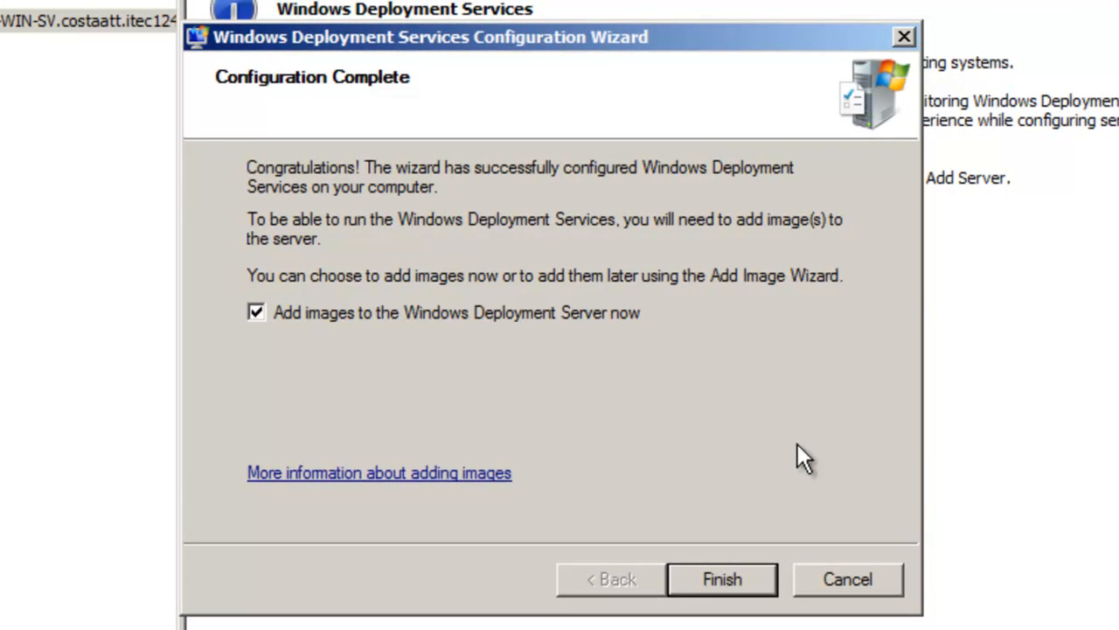
click(723, 572)
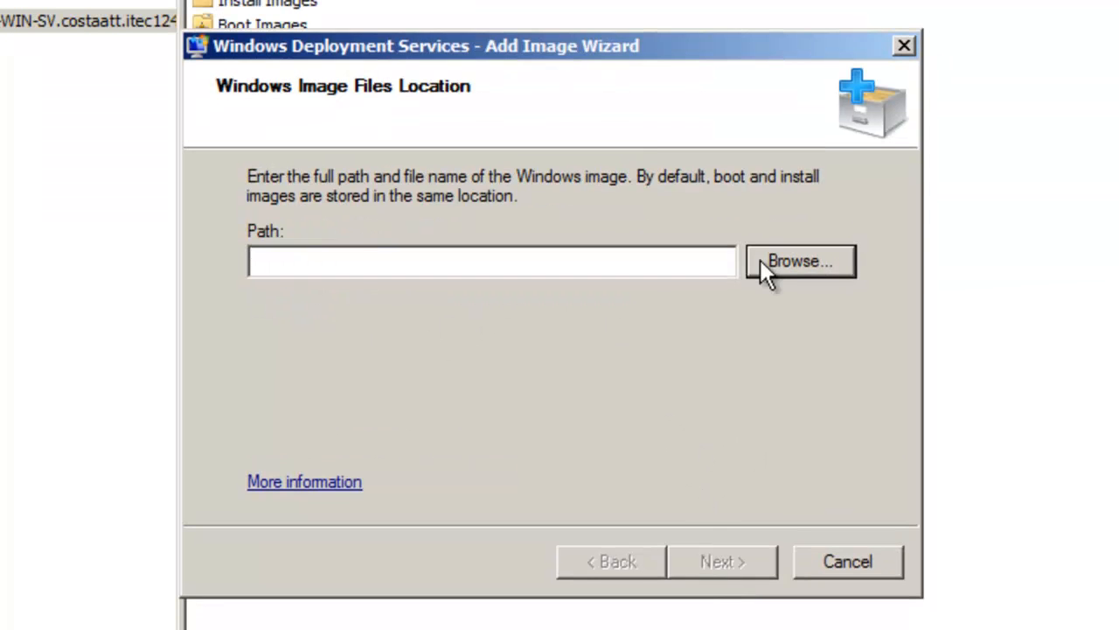
Choose the sources folder on CD drive D: as the Windows image files location.
click(779, 267)
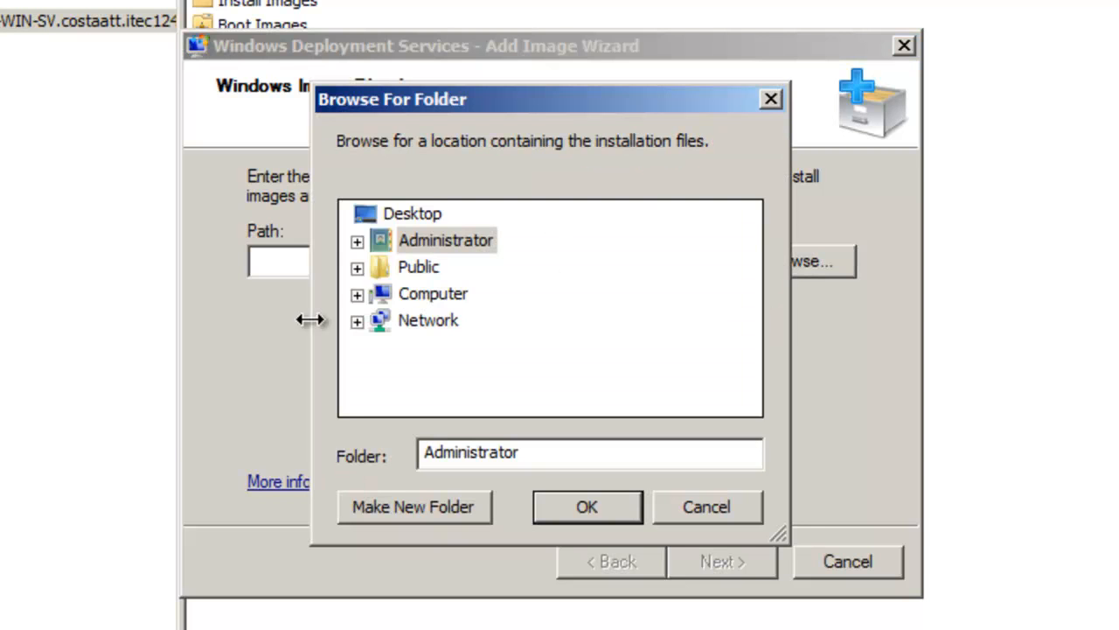
click(357, 295)
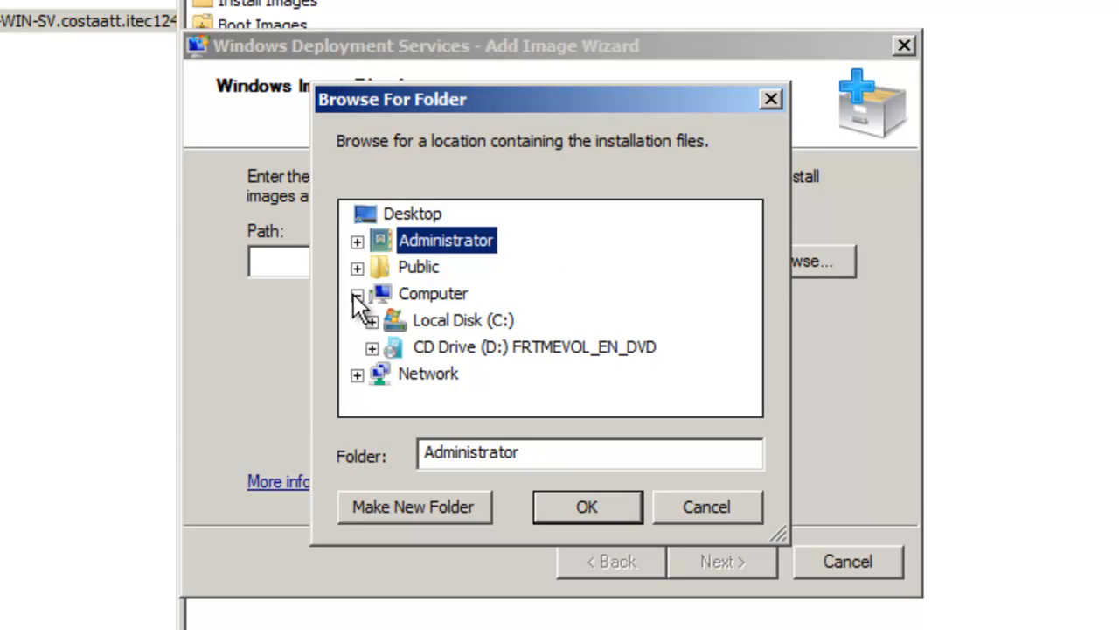
click(371, 348)
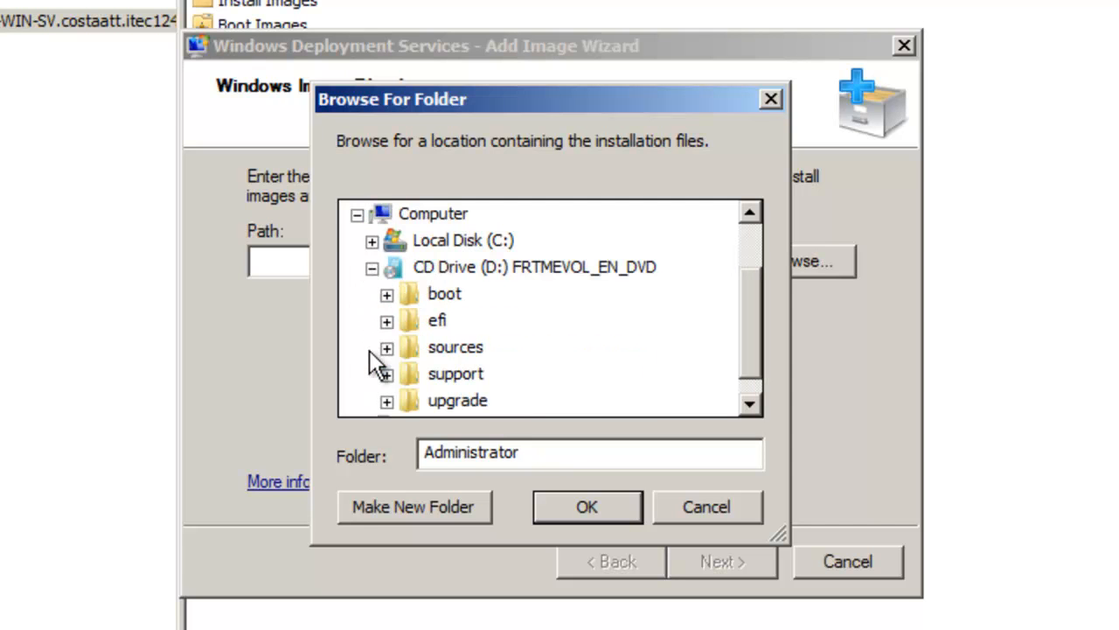
click(451, 349)
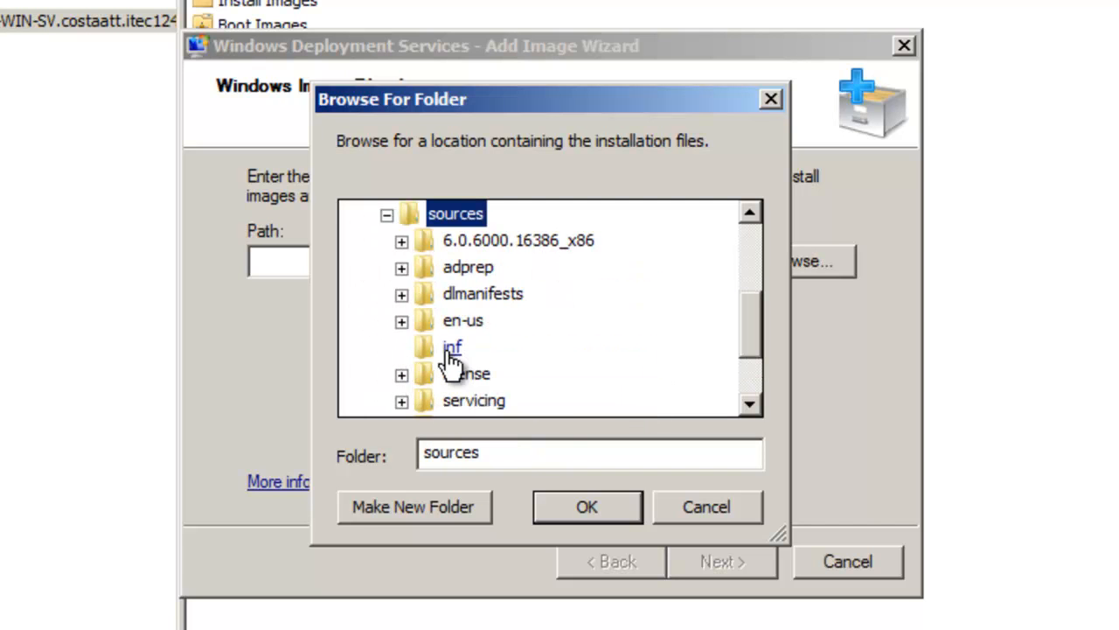
click(552, 511)
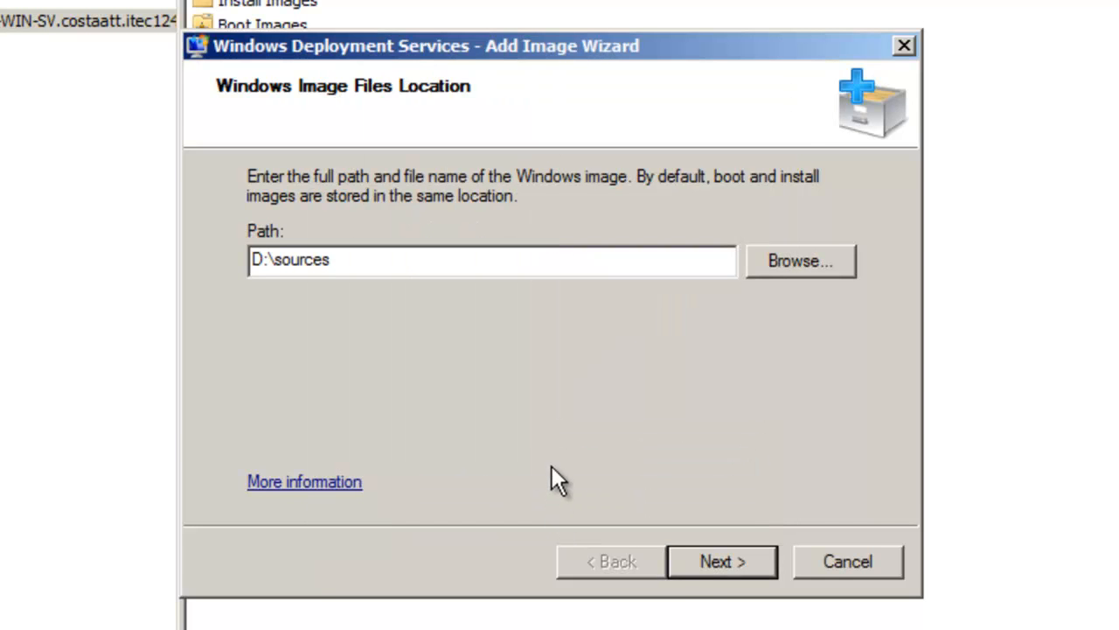
click(699, 562)
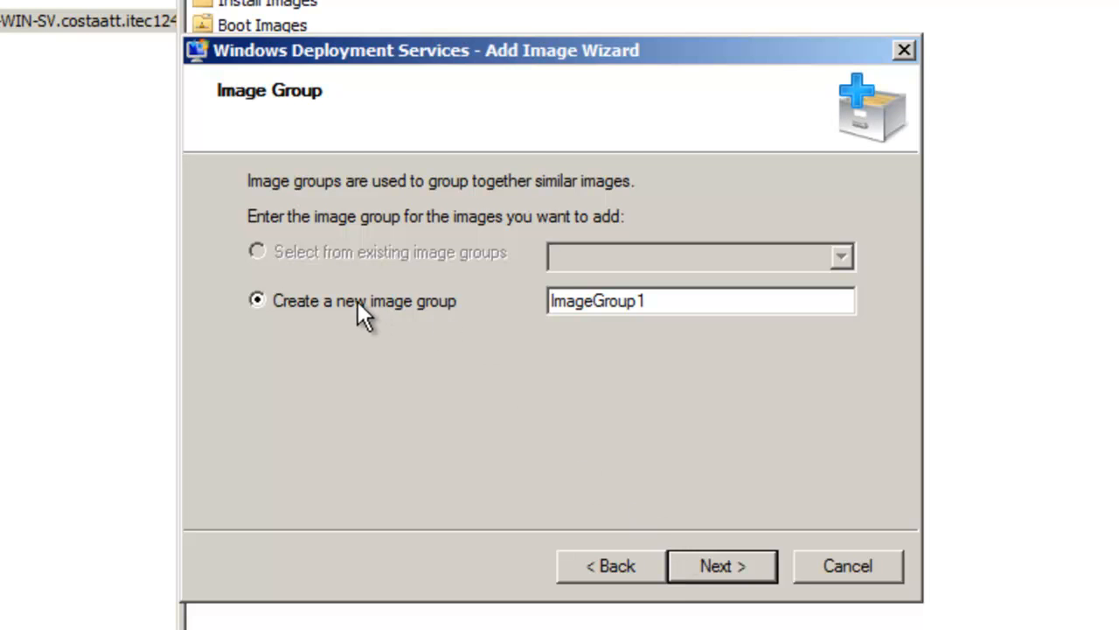
Create a new image group named Windows Vista and add the boot and install images to the server.
drag(662, 302, 525, 300)
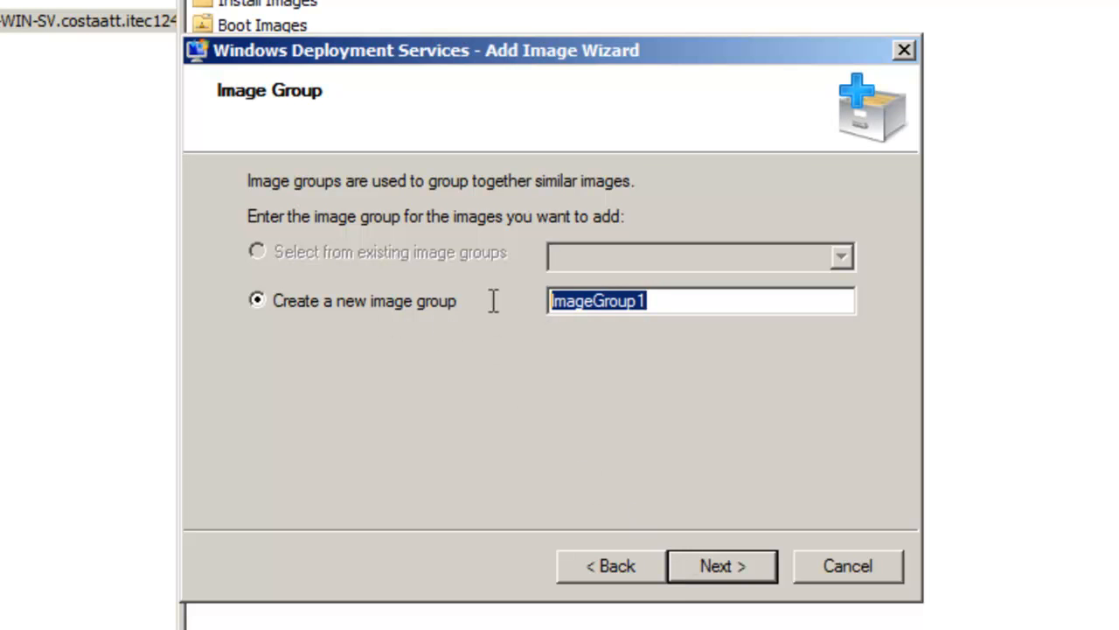
text(Wind)
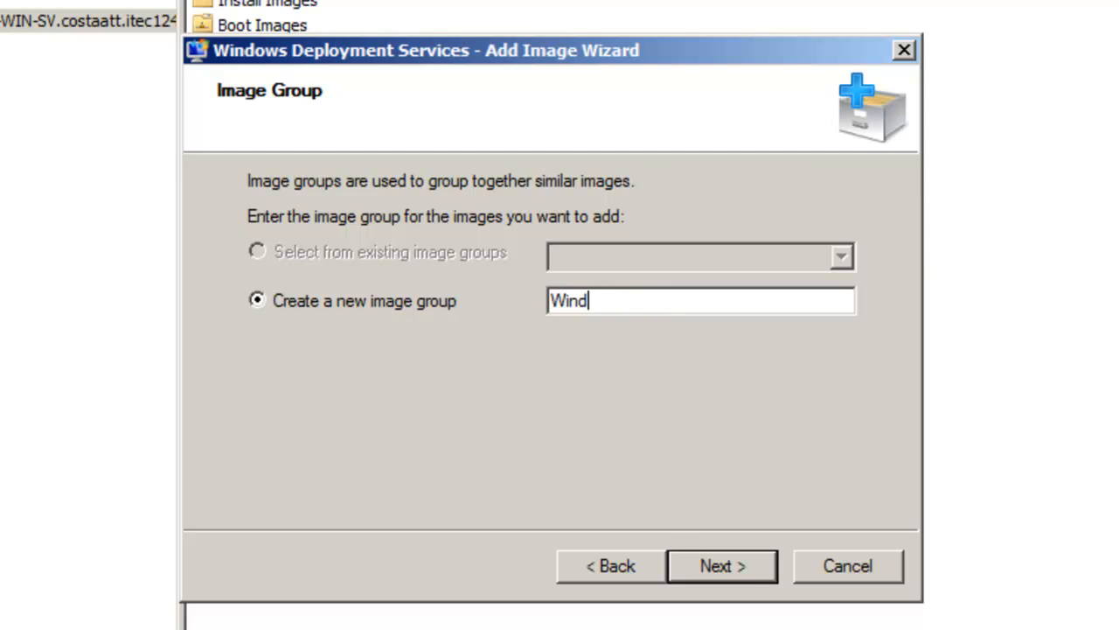
text(ows Vista)
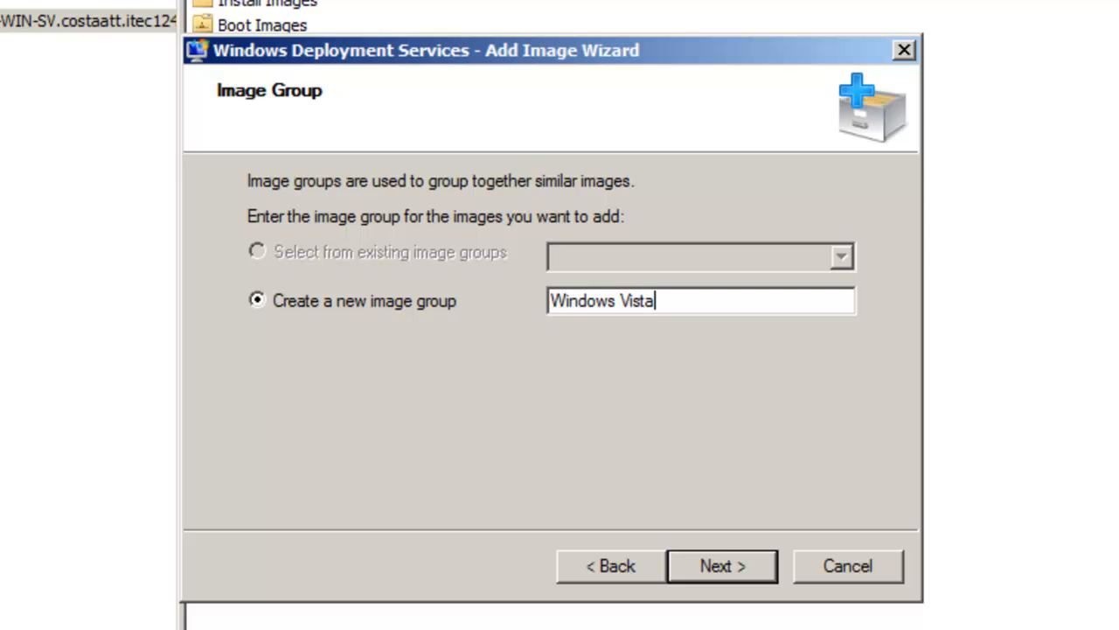
click(705, 568)
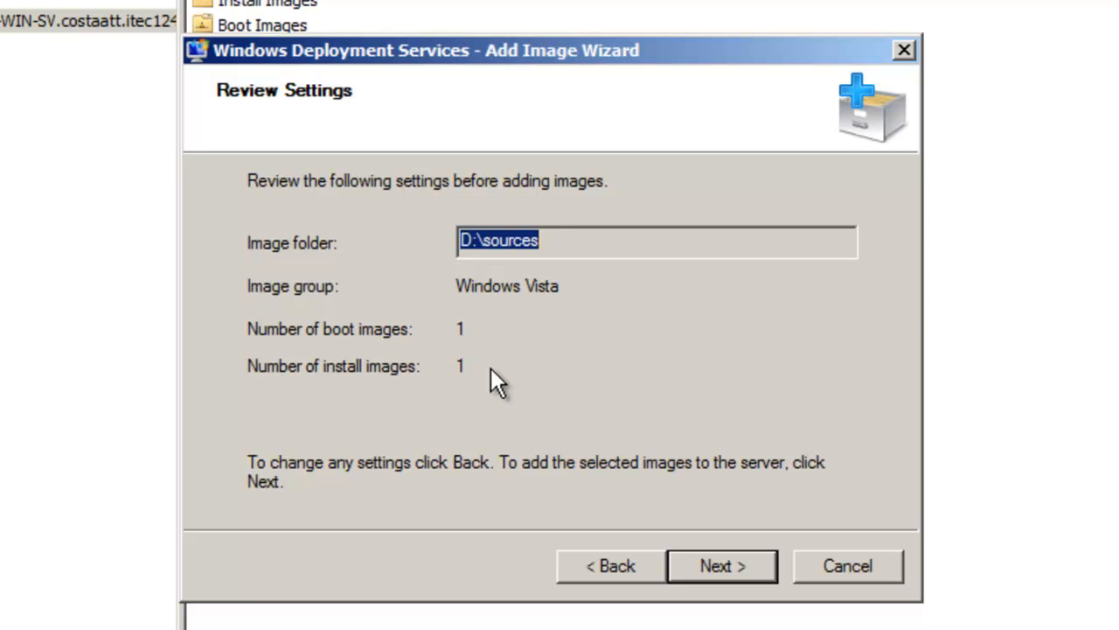
click(715, 566)
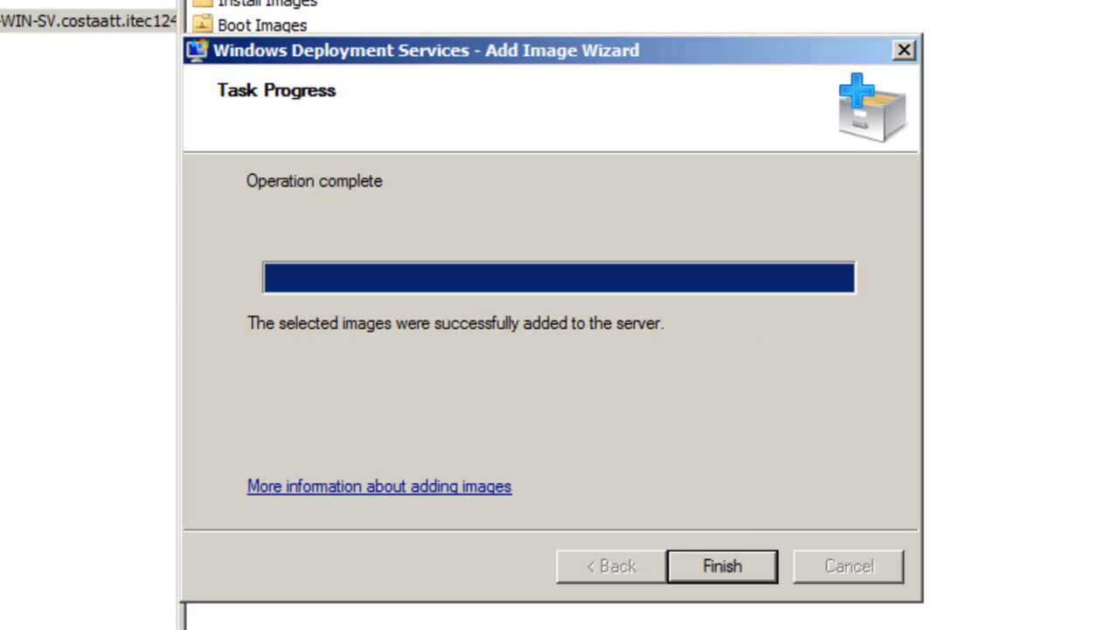
click(721, 558)
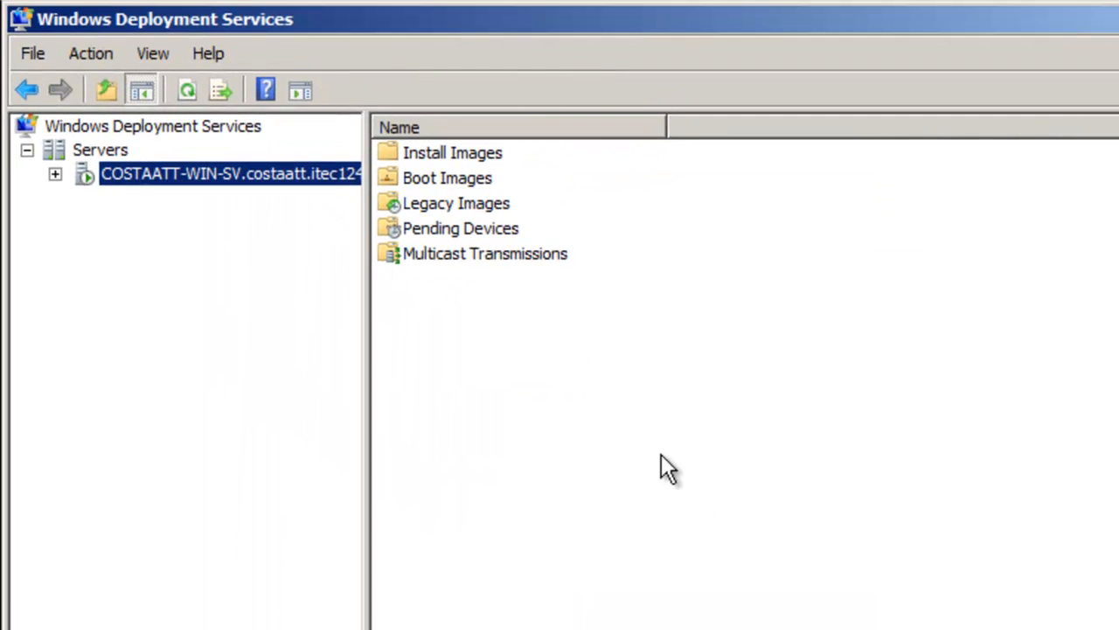
Review the server's install image groups and boot images, widening the list columns to read the full names.
double_click(461, 156)
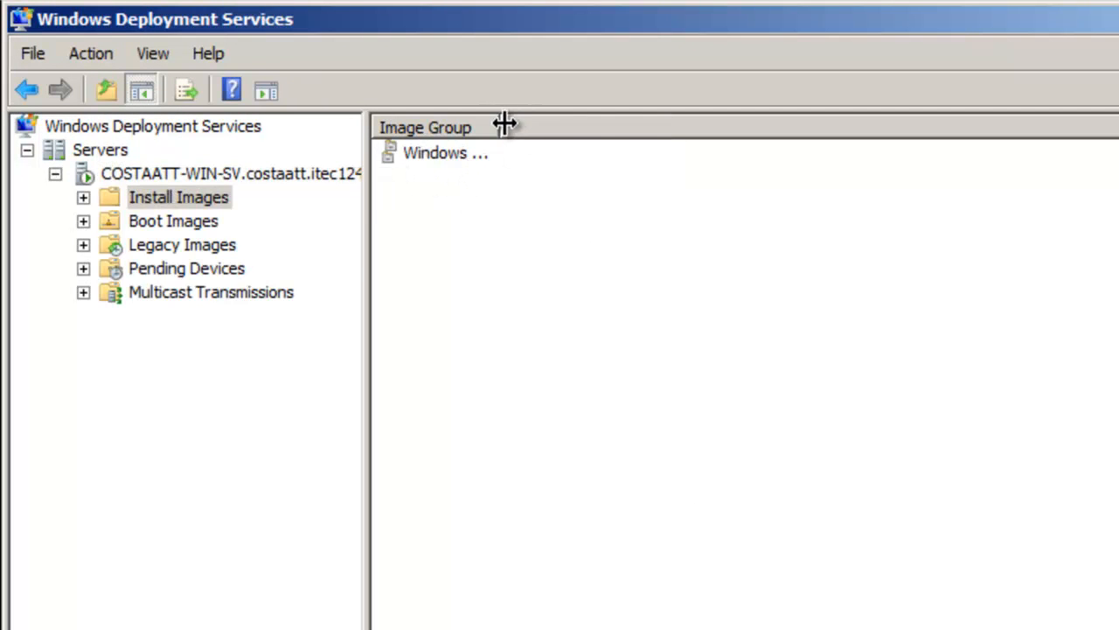
drag(505, 123, 626, 123)
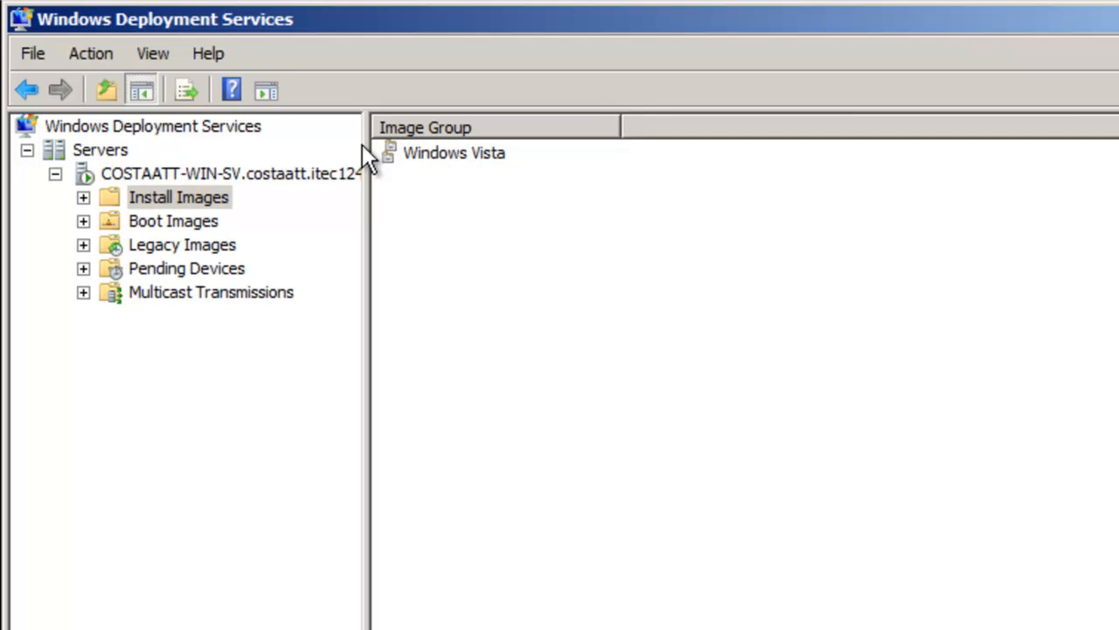
click(142, 221)
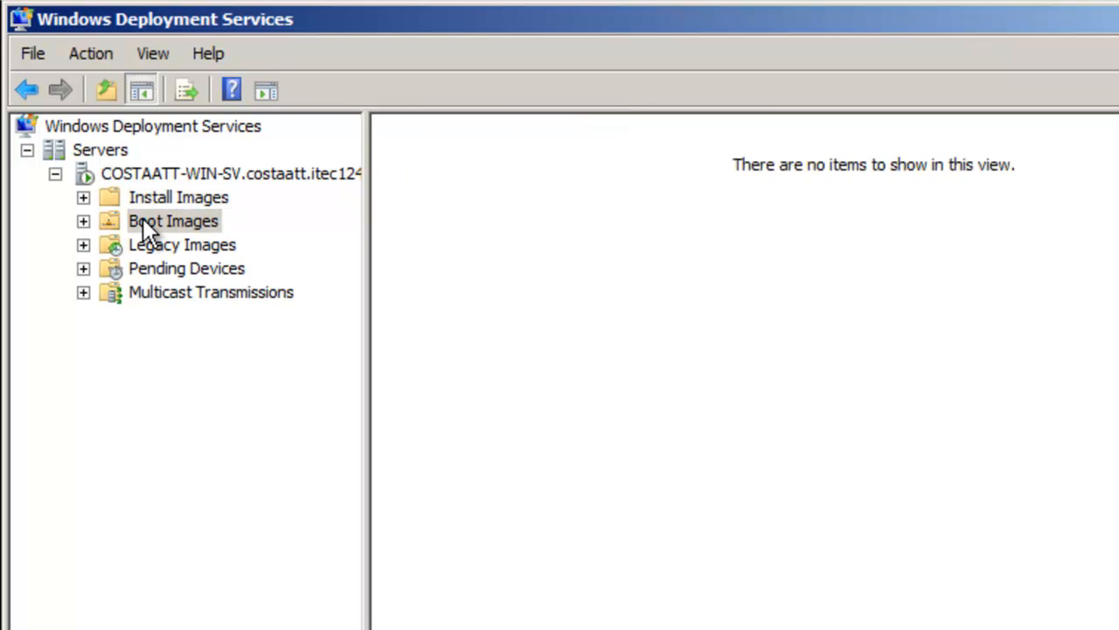
drag(497, 122, 670, 125)
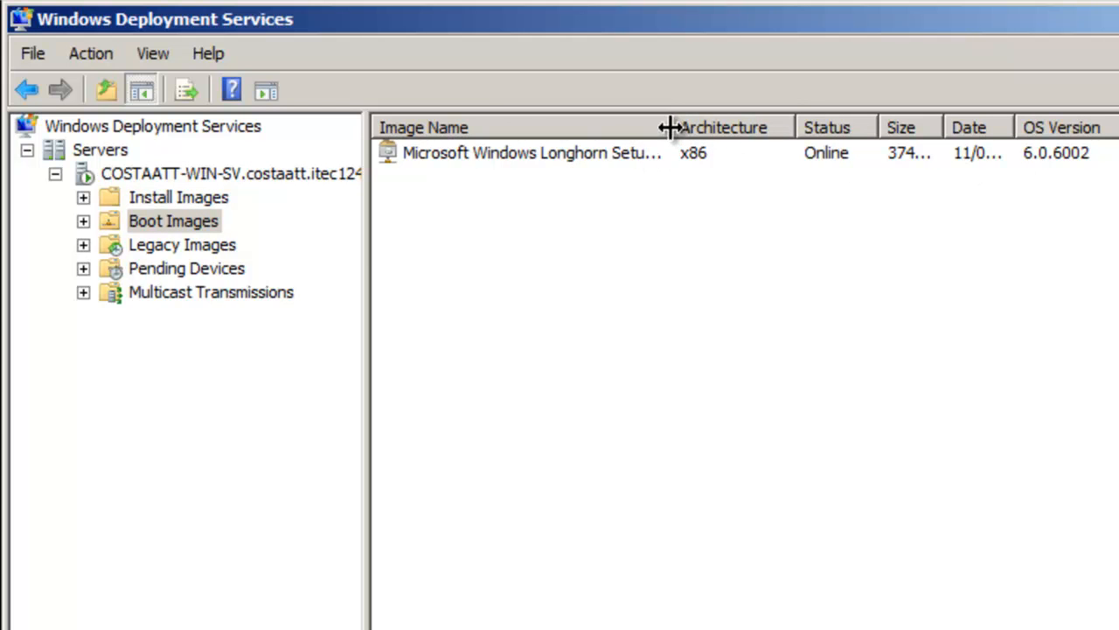
drag(796, 112, 864, 117)
drag(670, 121, 748, 127)
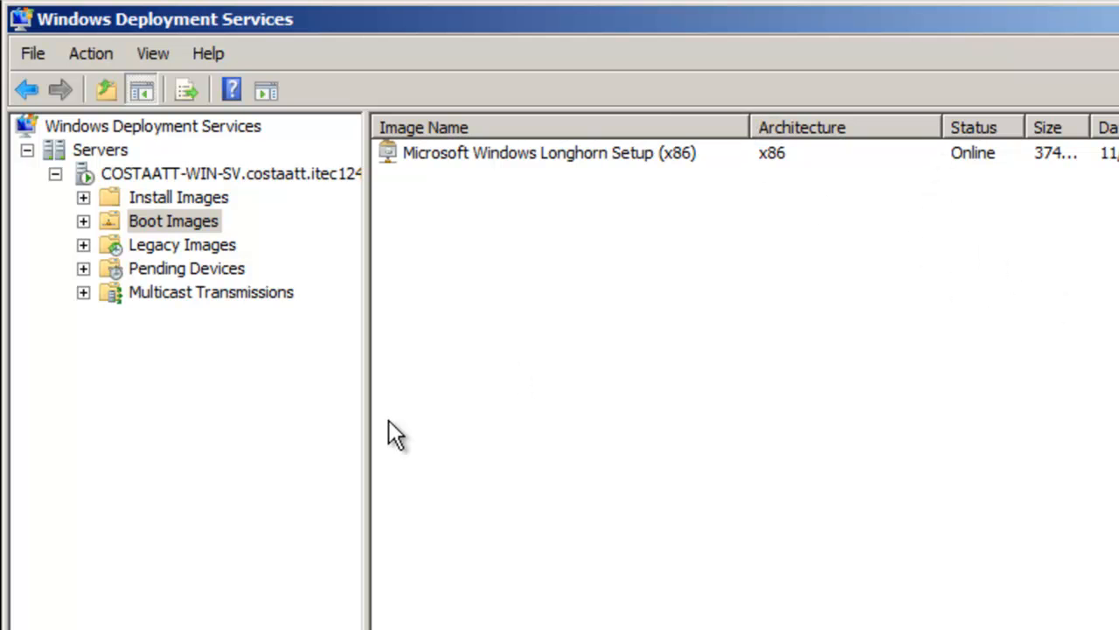
click(163, 199)
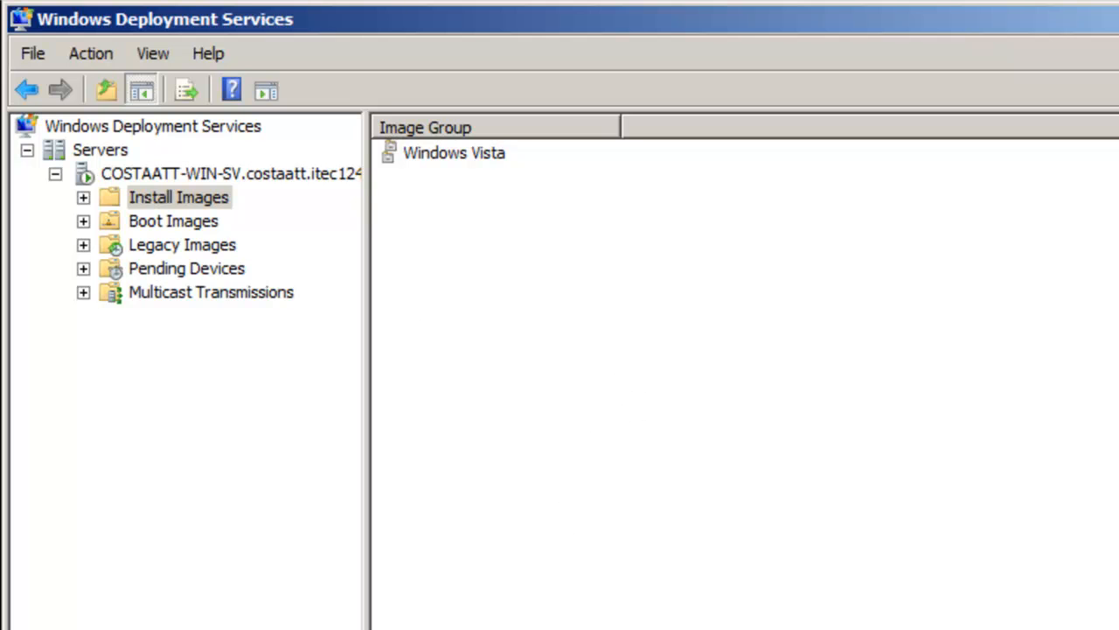
Switch to Oracle VM VirtualBox Manager and review the System and Processor settings of the Windows Vista WDS virtual machine.
mouse_move(285, 590)
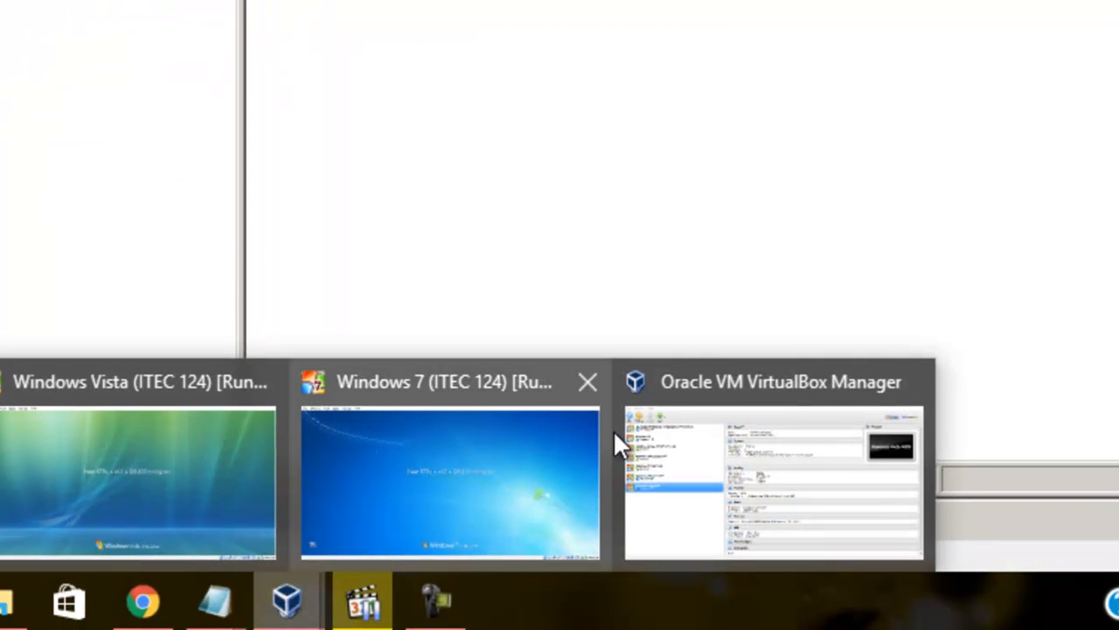
click(682, 442)
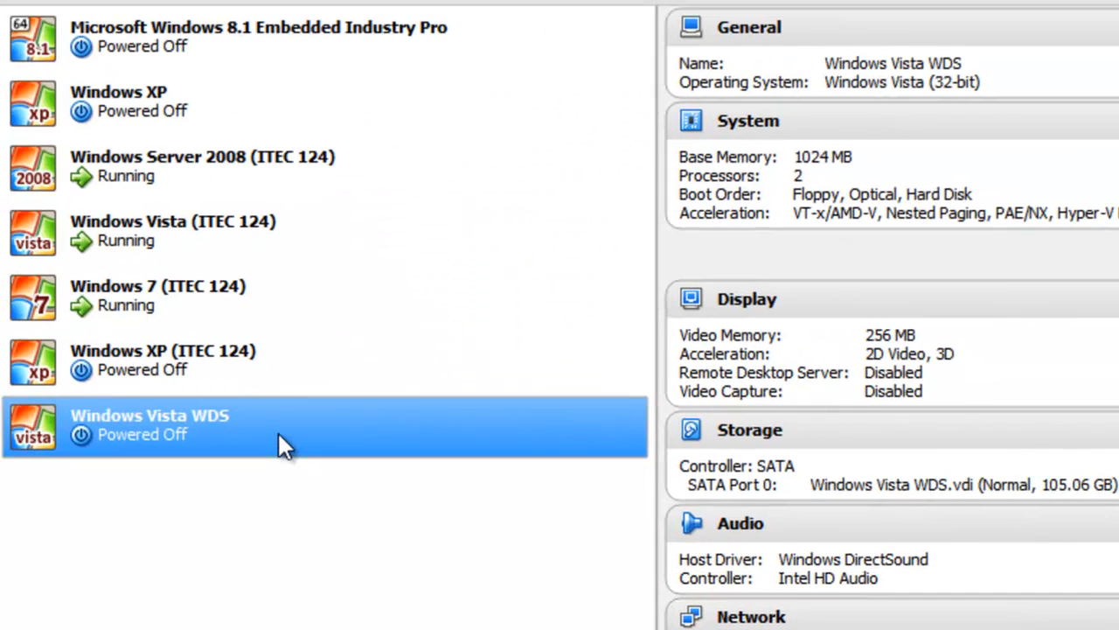
right_click(278, 432)
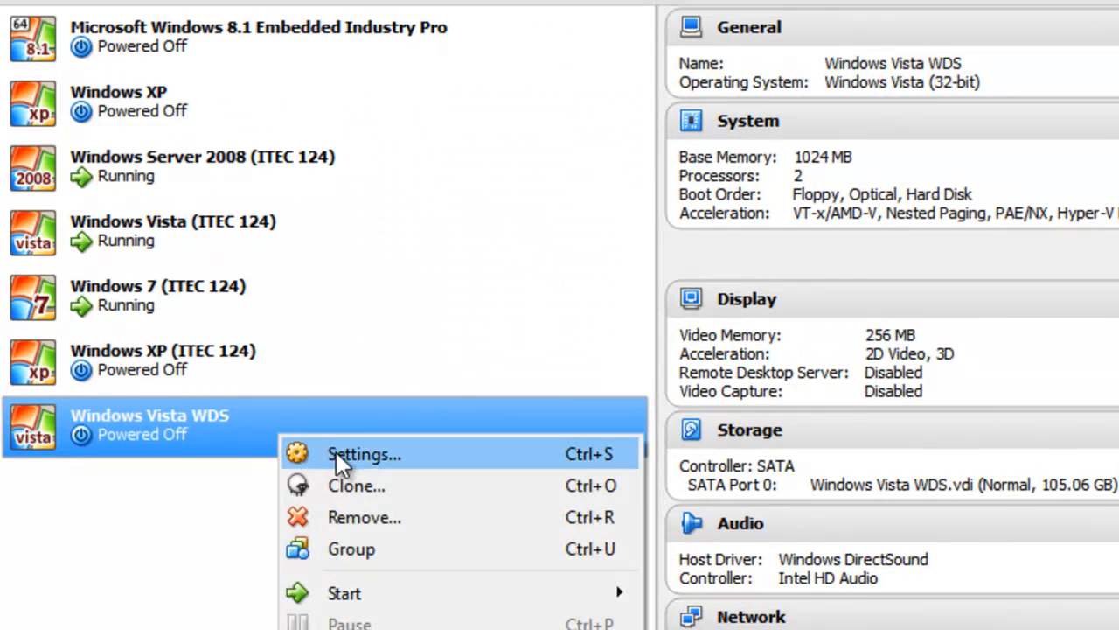
click(336, 452)
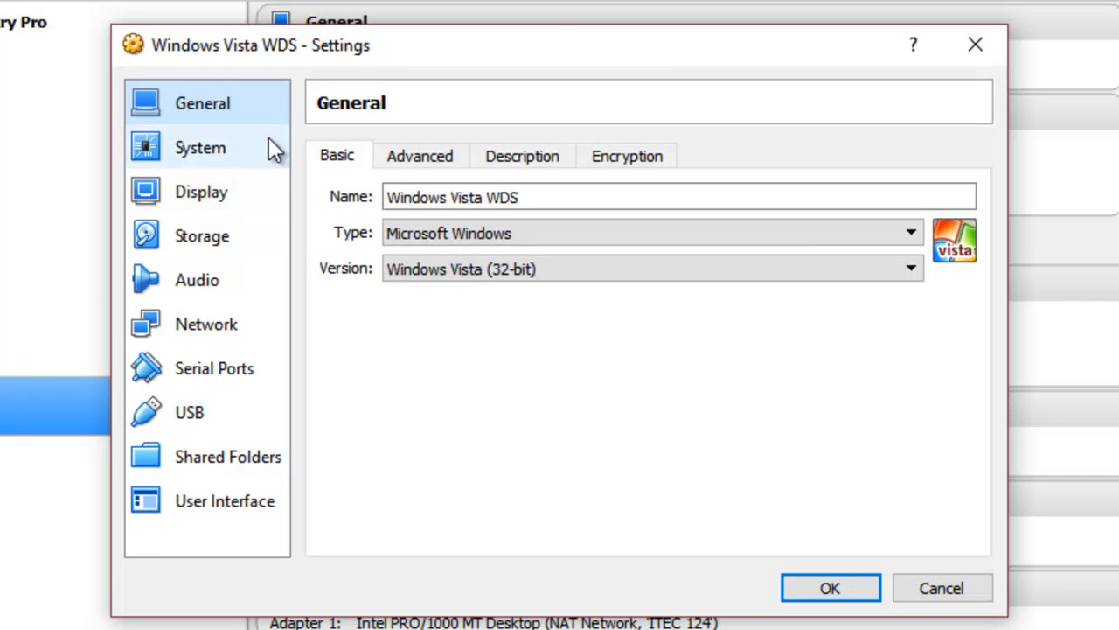
click(235, 159)
click(464, 155)
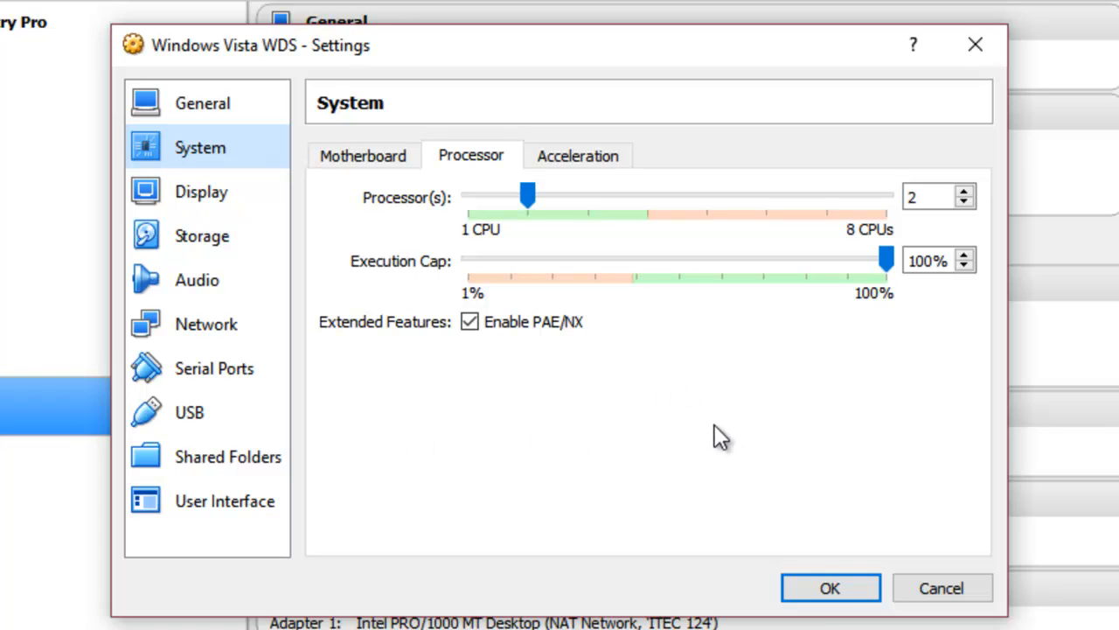
click(818, 589)
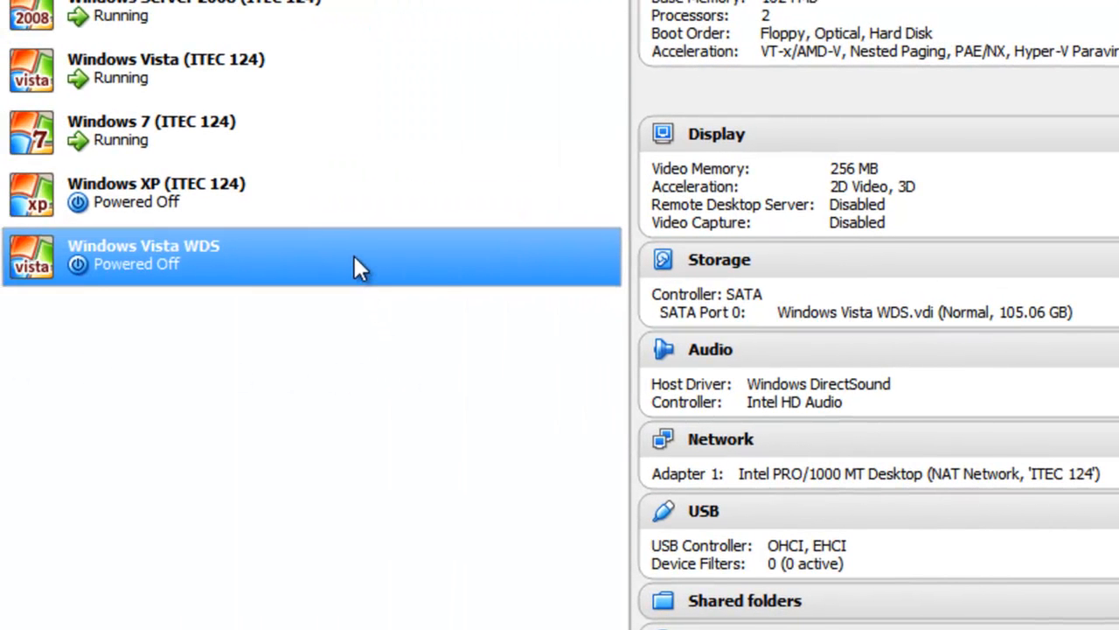
Start the Windows Vista WDS virtual machine normally, boot it from LAN using network service boot, and maximize its window.
right_click(359, 267)
mouse_move(443, 406)
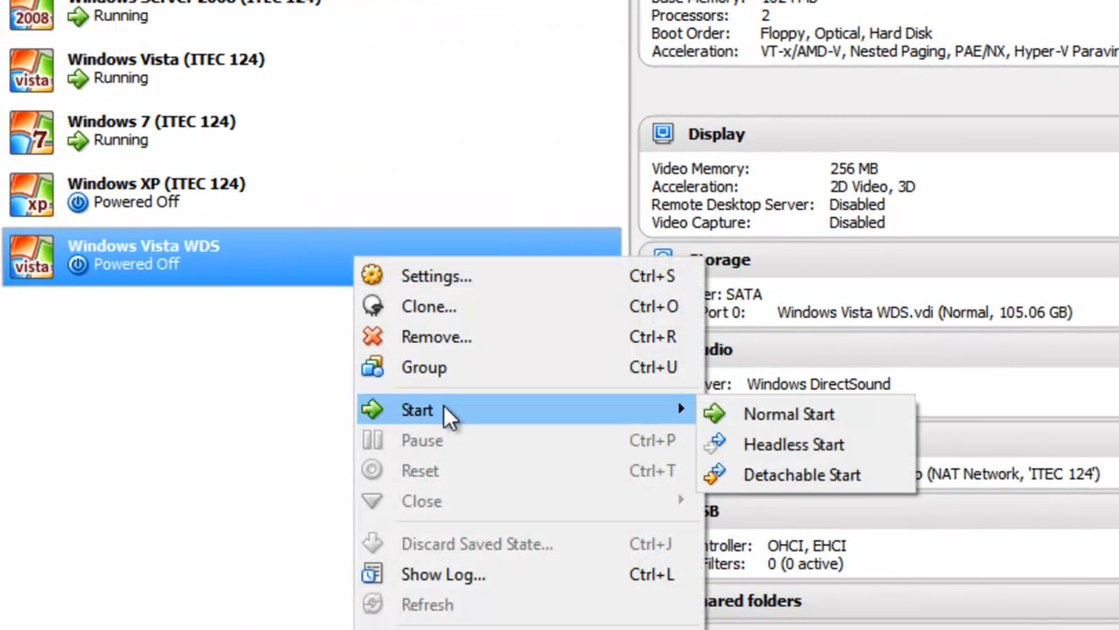
click(744, 418)
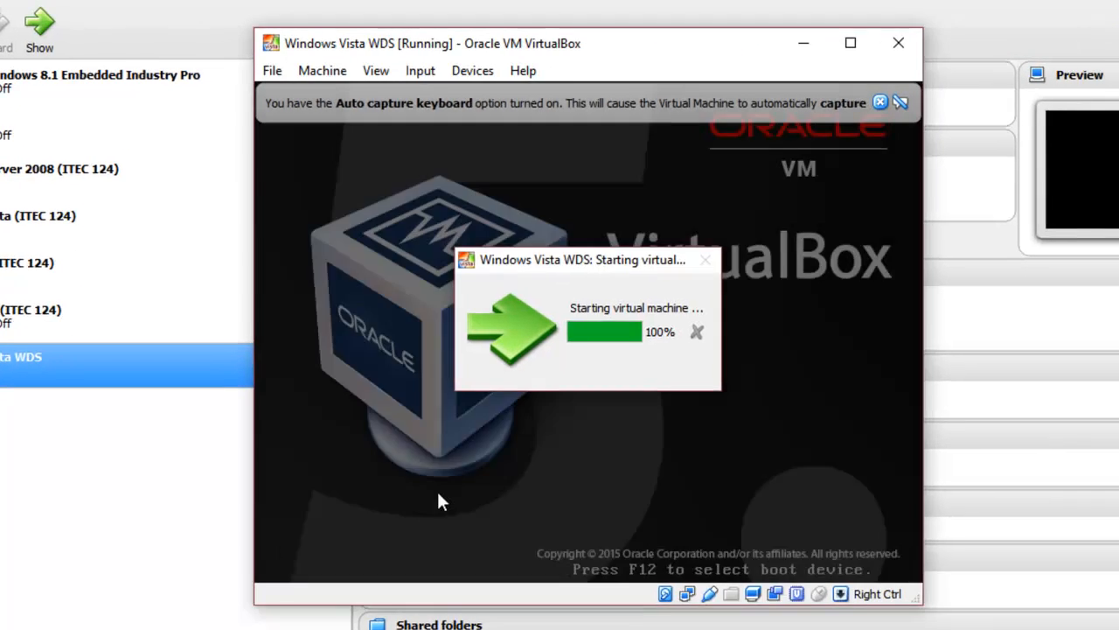
key(F12)
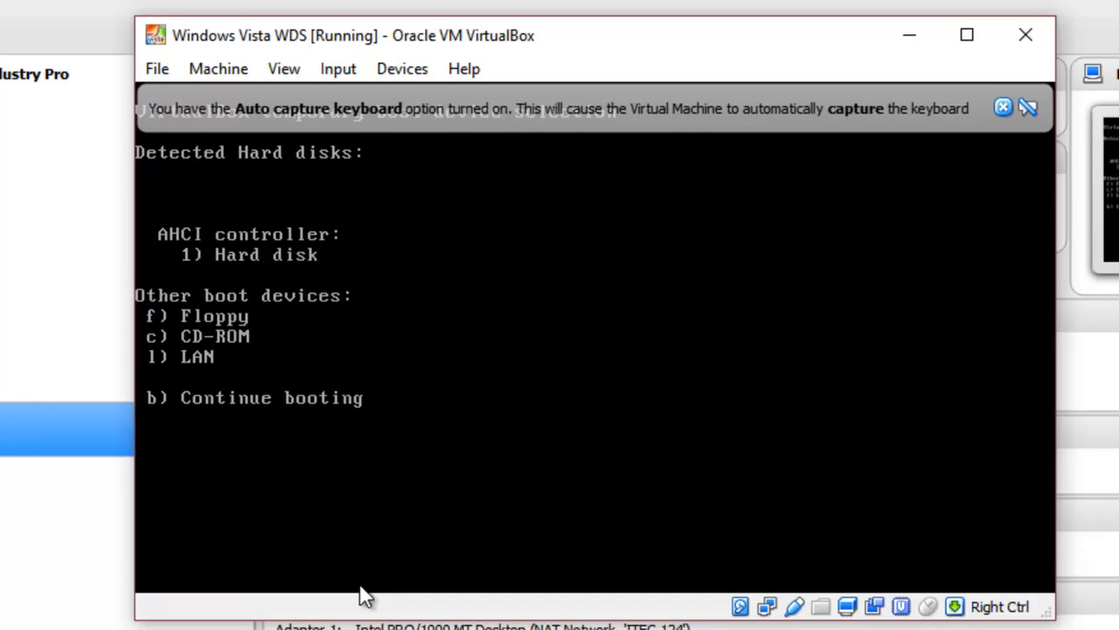
key(l)
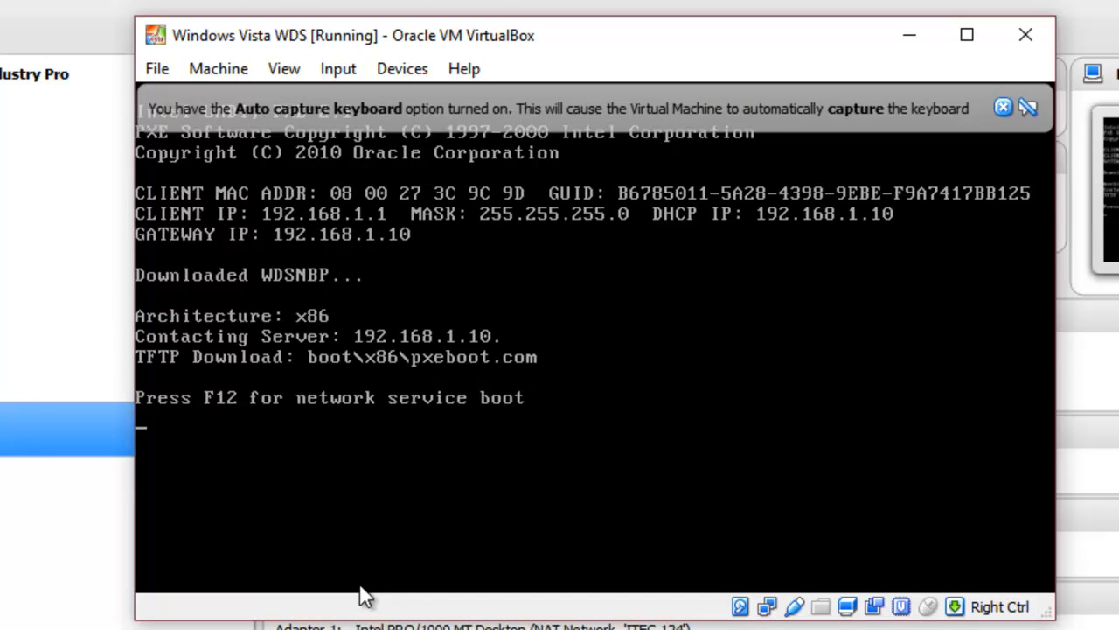
key(F12)
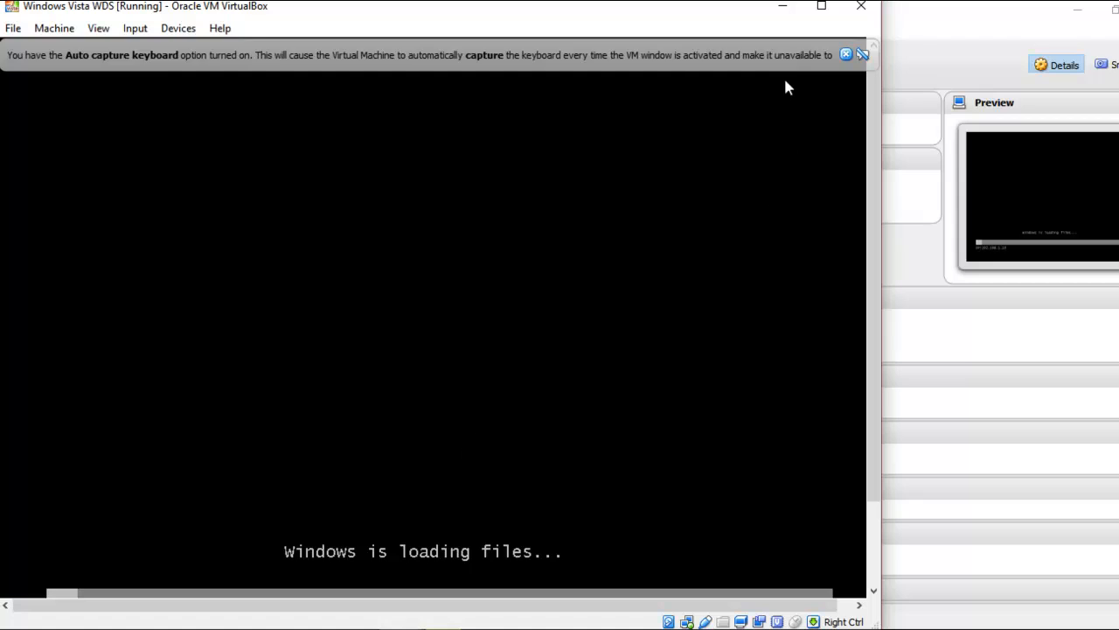
click(821, 6)
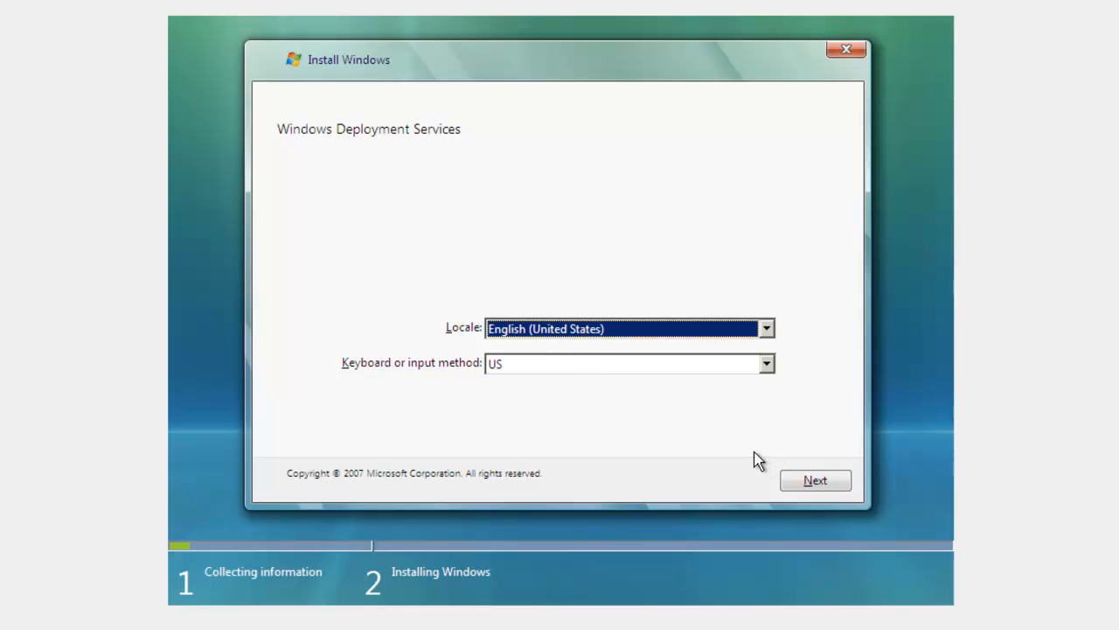
Accept the English (United States) locale and US keyboard, and connect to the deployment server as COSTAATT\Administrator with the account password.
click(827, 490)
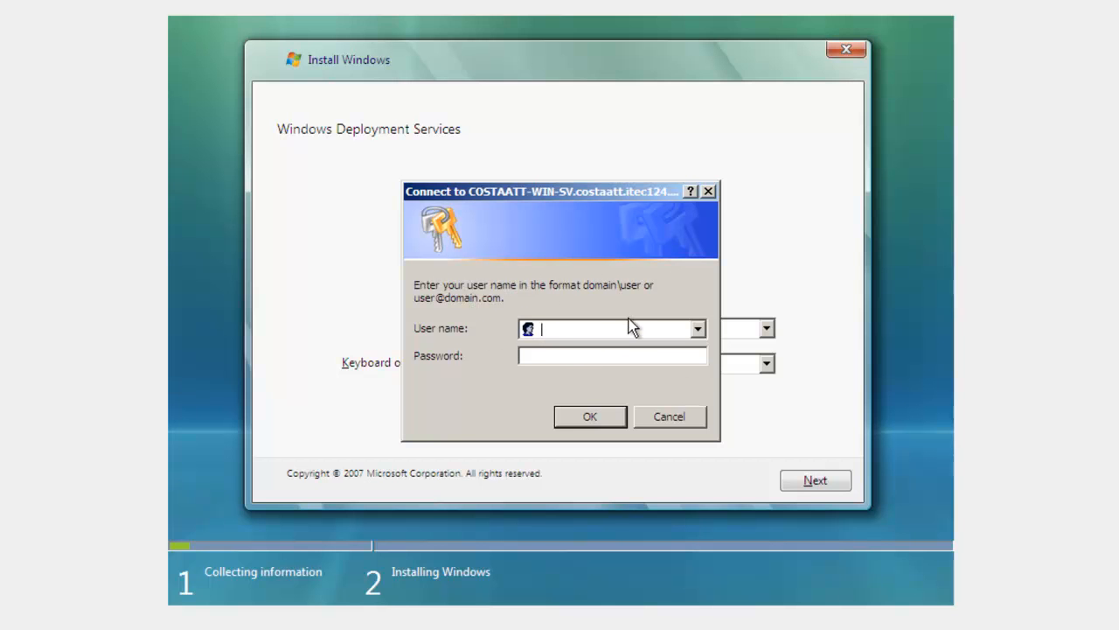
text(COSTAATT\Administrator)
key(Tab)
text(••••••••)
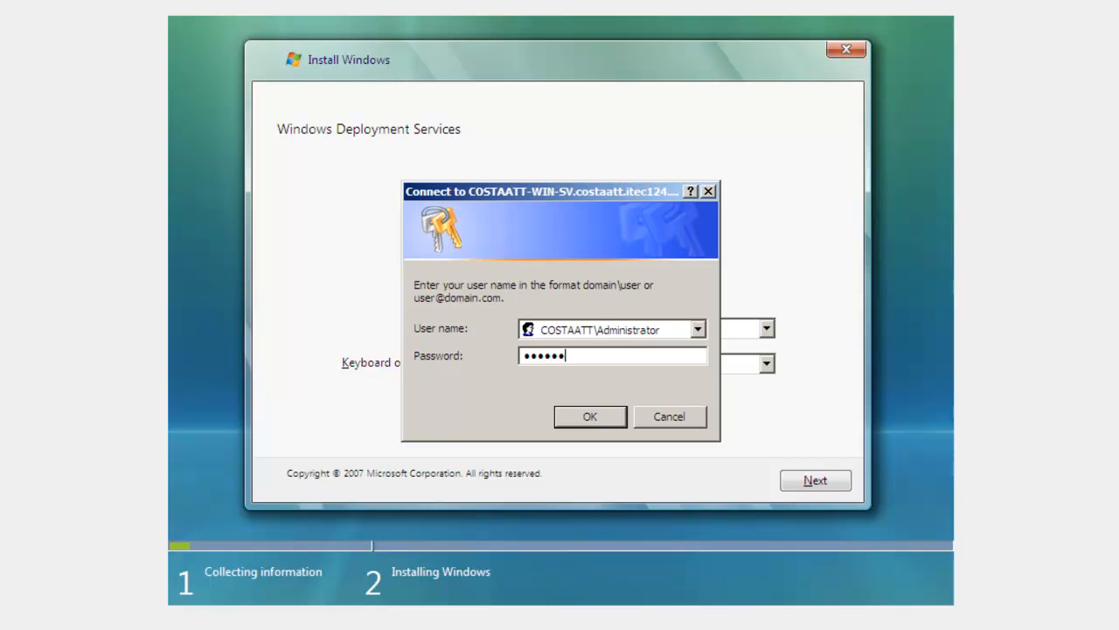
text(••••••)
key(Return)
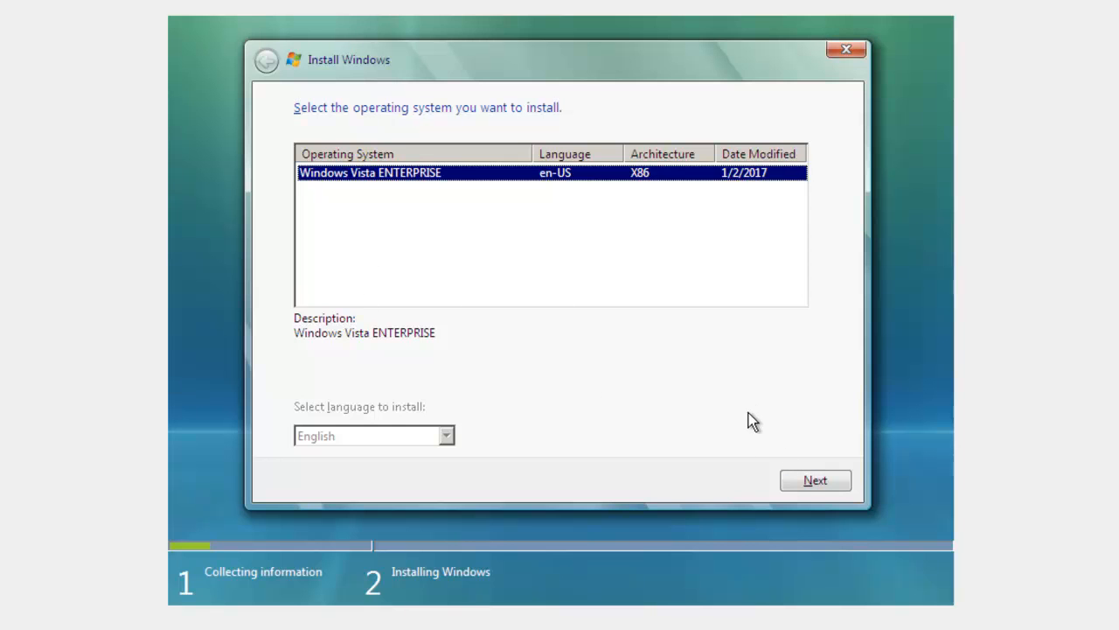
Choose Windows Vista ENTERPRISE as the operating system and install it on Disk 0 Unallocated Space.
click(803, 480)
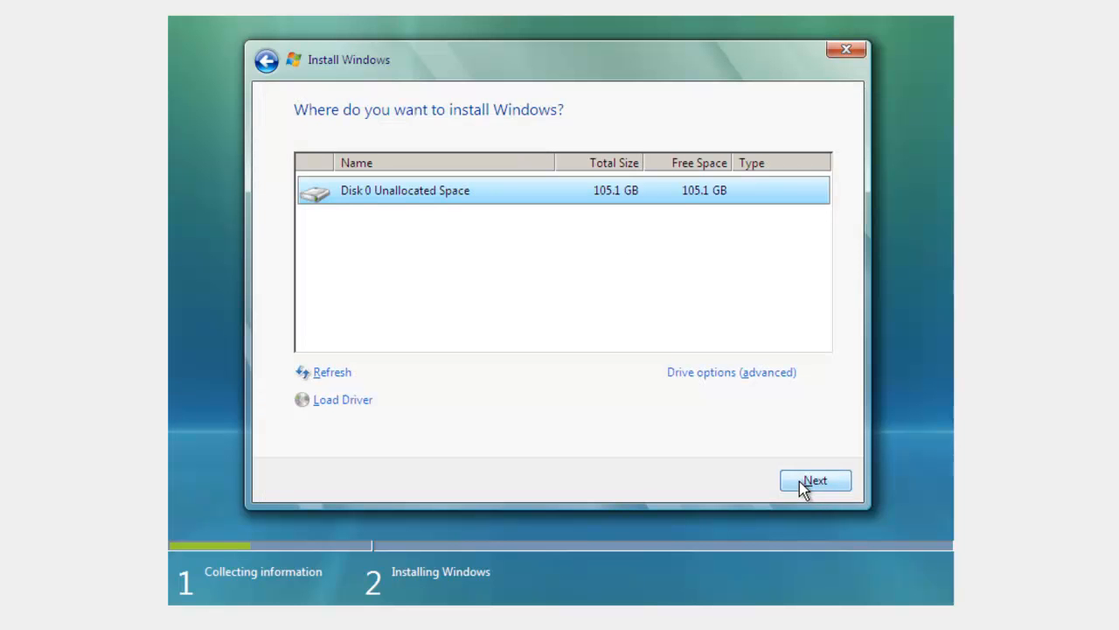
click(790, 483)
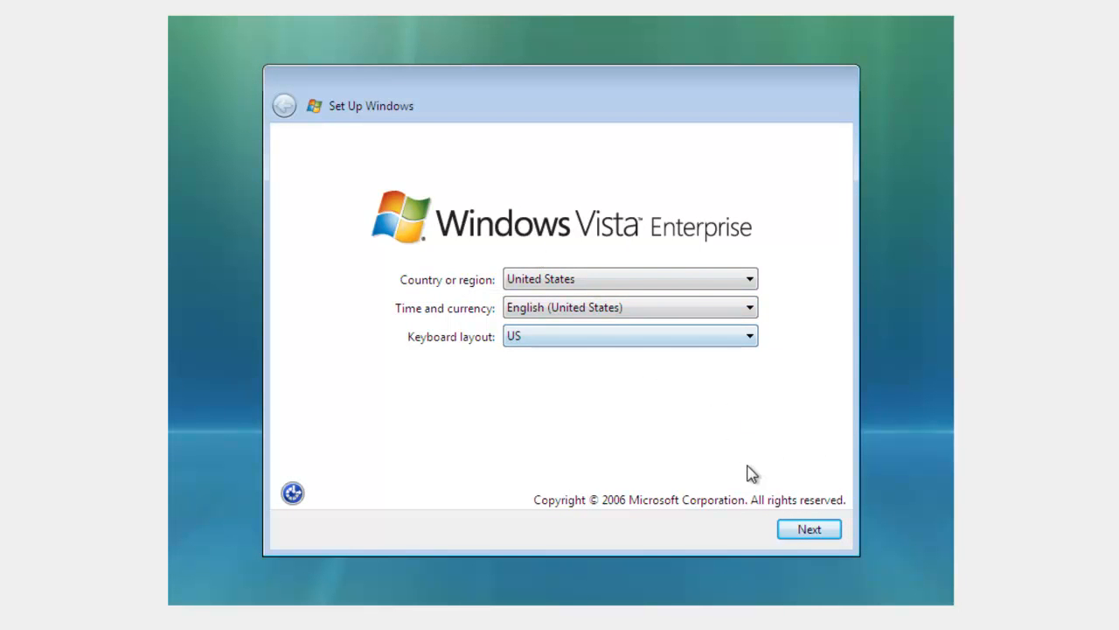
Accept the United States region, English (United States) formats and US keyboard layout, and agree to the license terms.
click(800, 535)
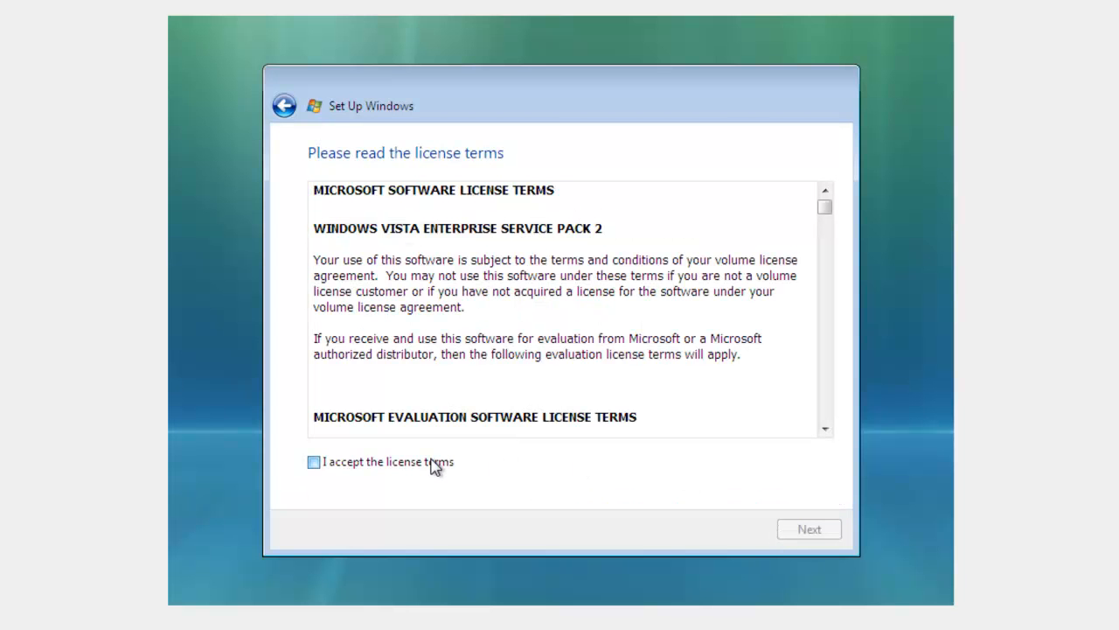
click(436, 461)
click(811, 540)
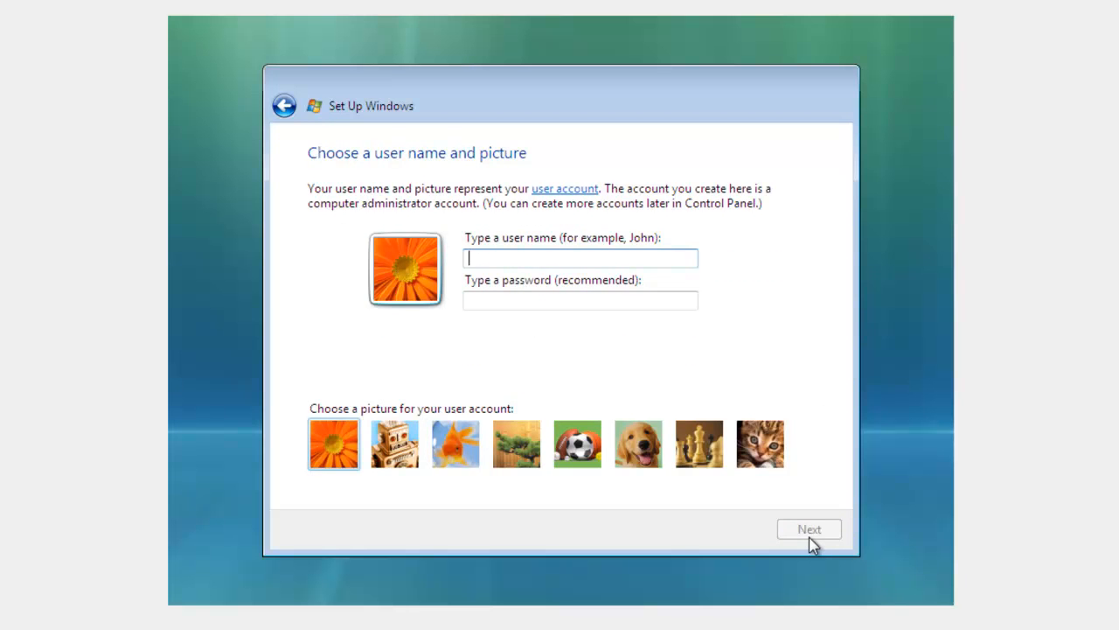
Create the local account with the user's full name and no password, and choose the recommended Windows protection settings.
text(John Smith)
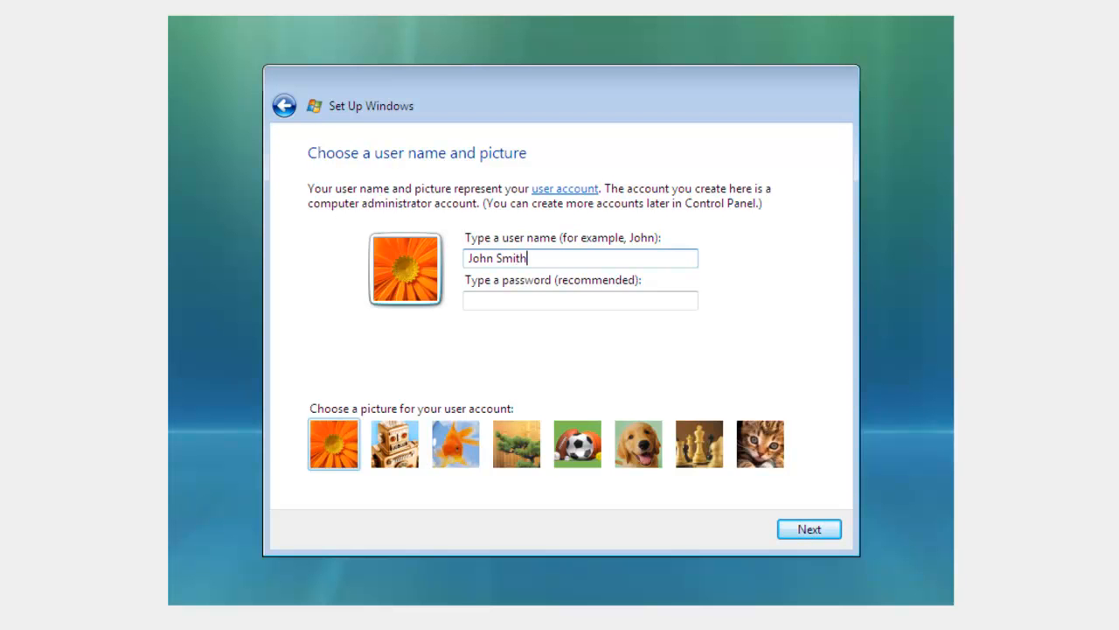
click(790, 532)
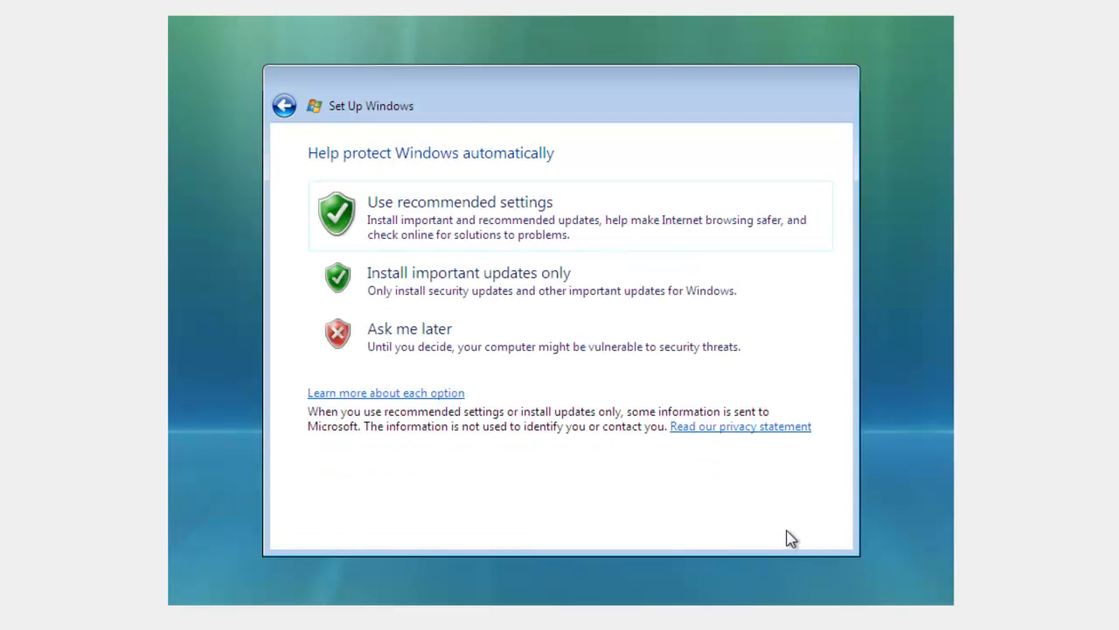
click(545, 225)
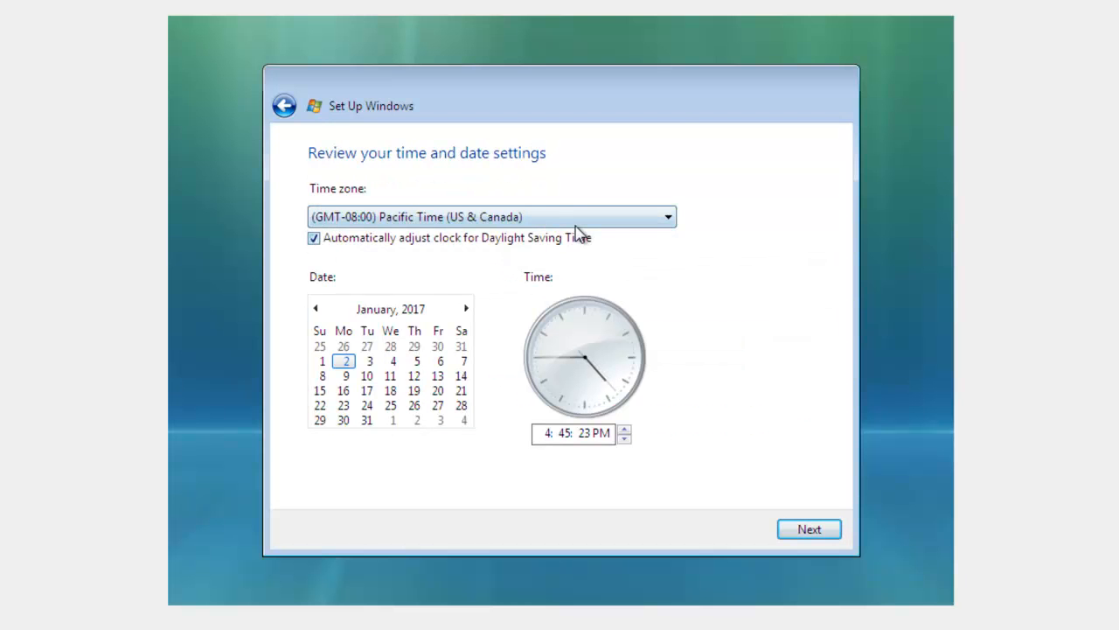
Set the time zone to (GMT-04:00) La Paz, choose Work as the computer's location, and finish the Windows setup.
click(574, 224)
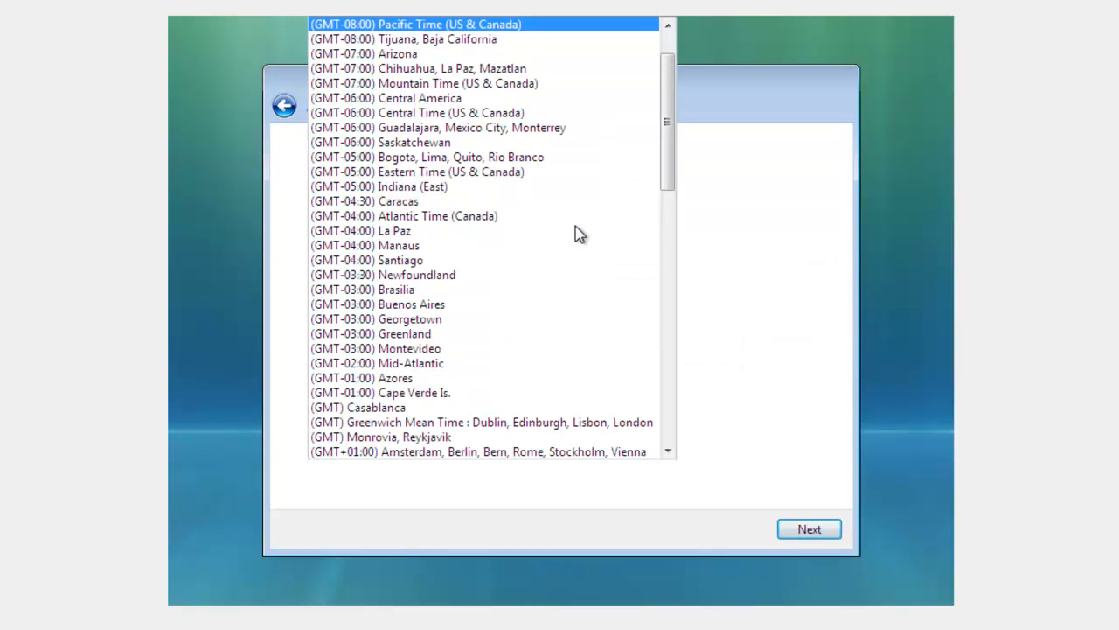
click(509, 234)
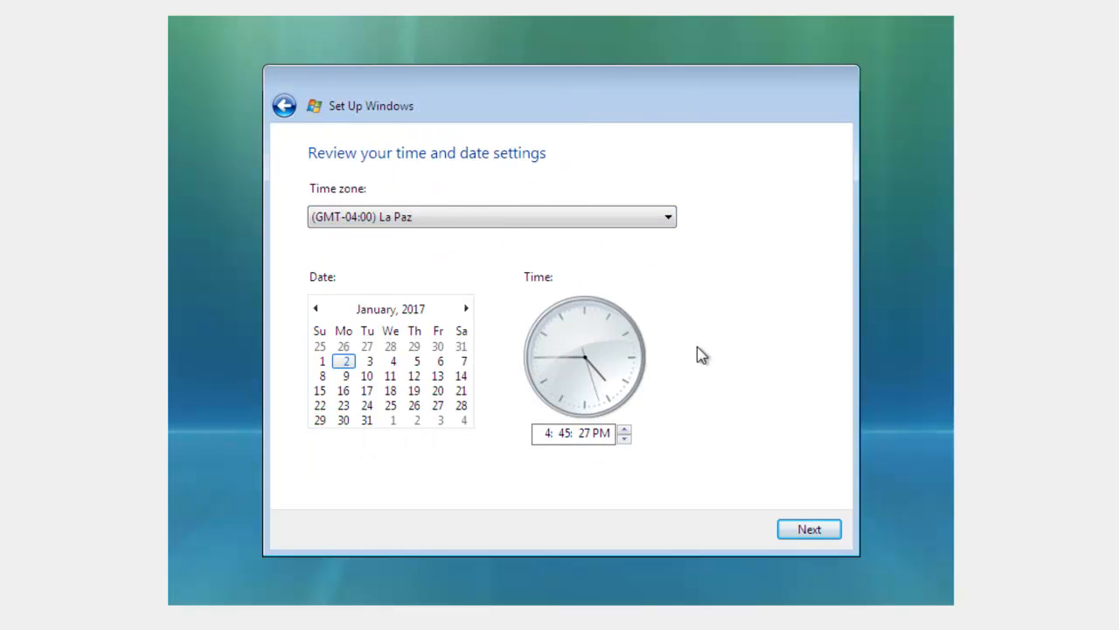
click(821, 530)
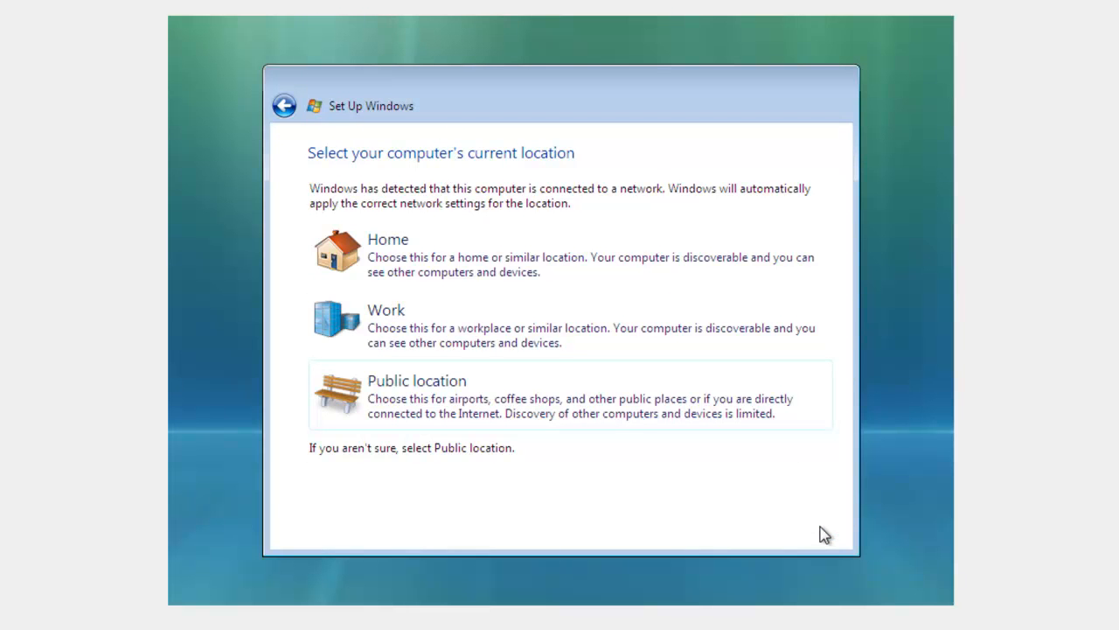
click(566, 333)
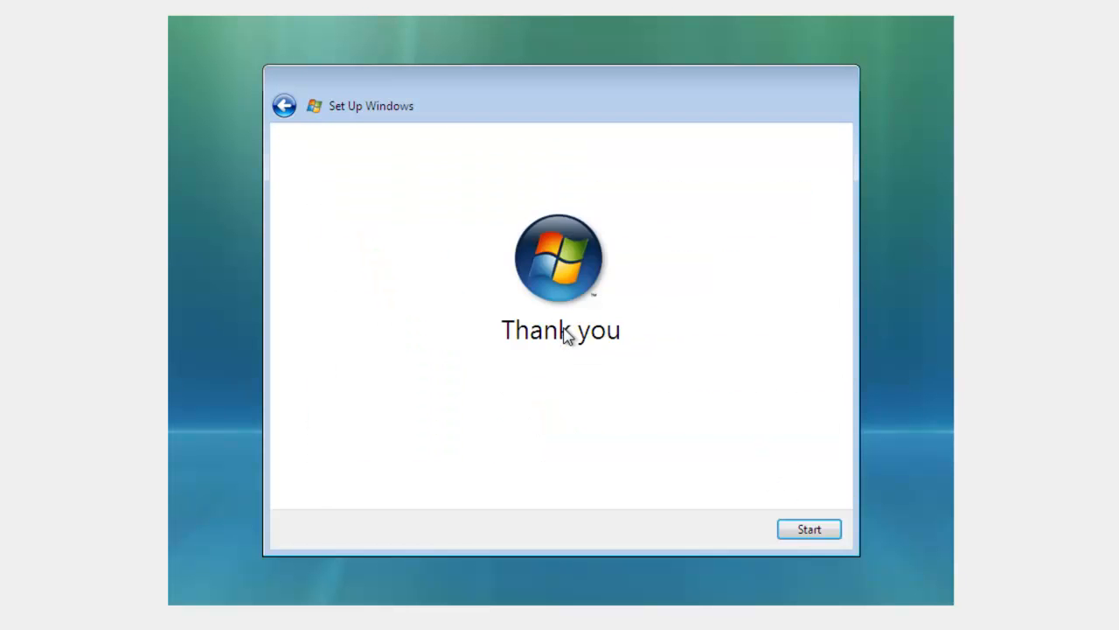
click(806, 536)
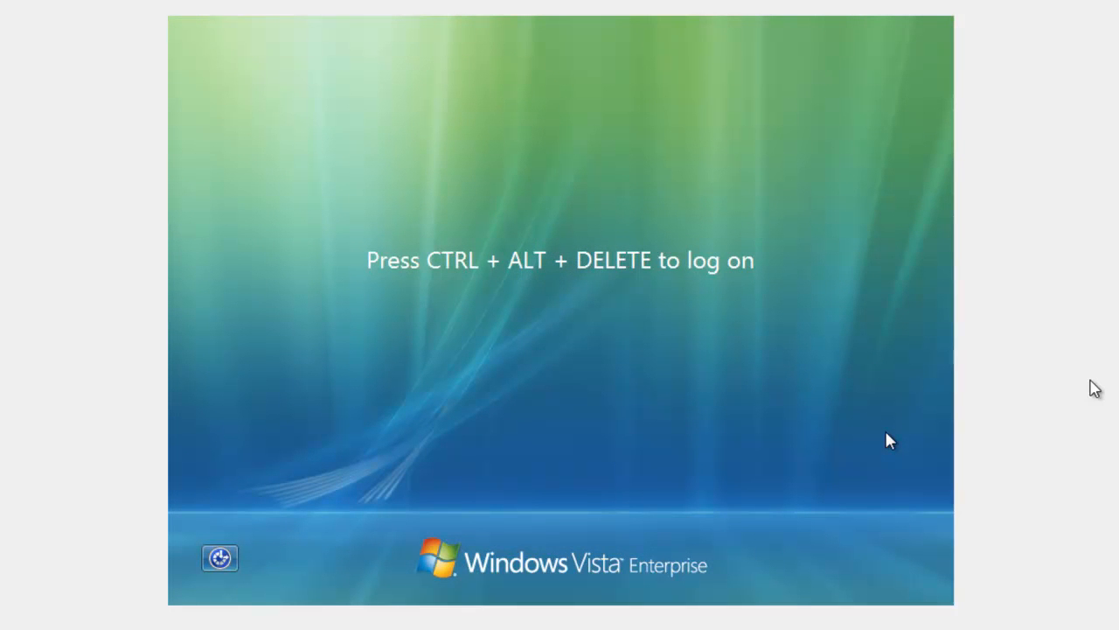
Log on to the COSTAATT domain with the user's full name and account password, and close the Welcome Center.
key(ctrl+alt+Delete)
click(556, 369)
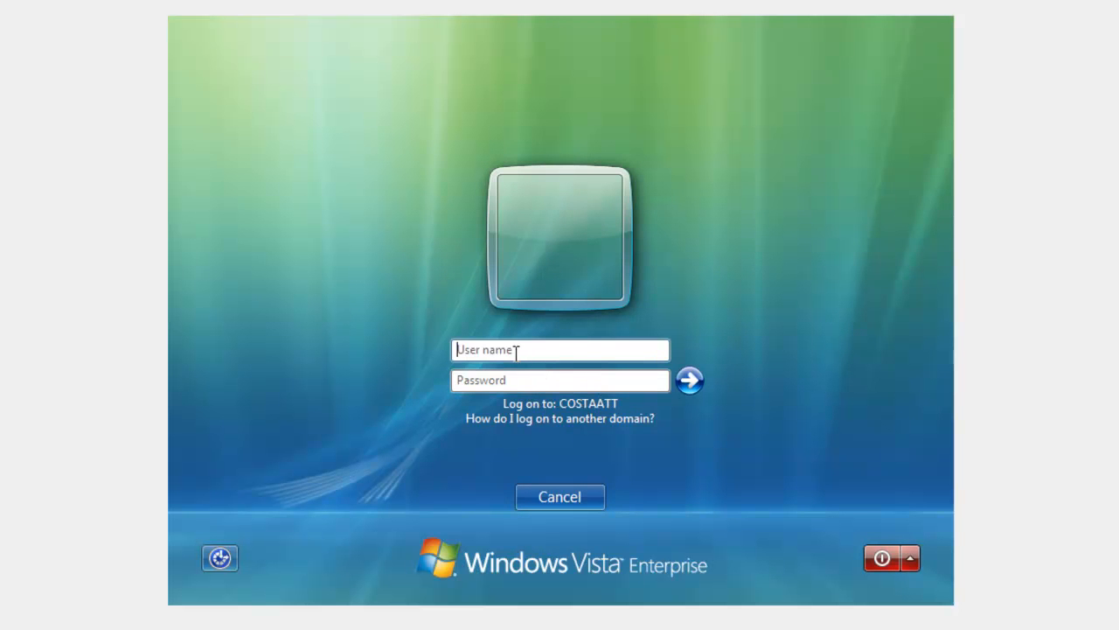
text(John Smith)
click(497, 379)
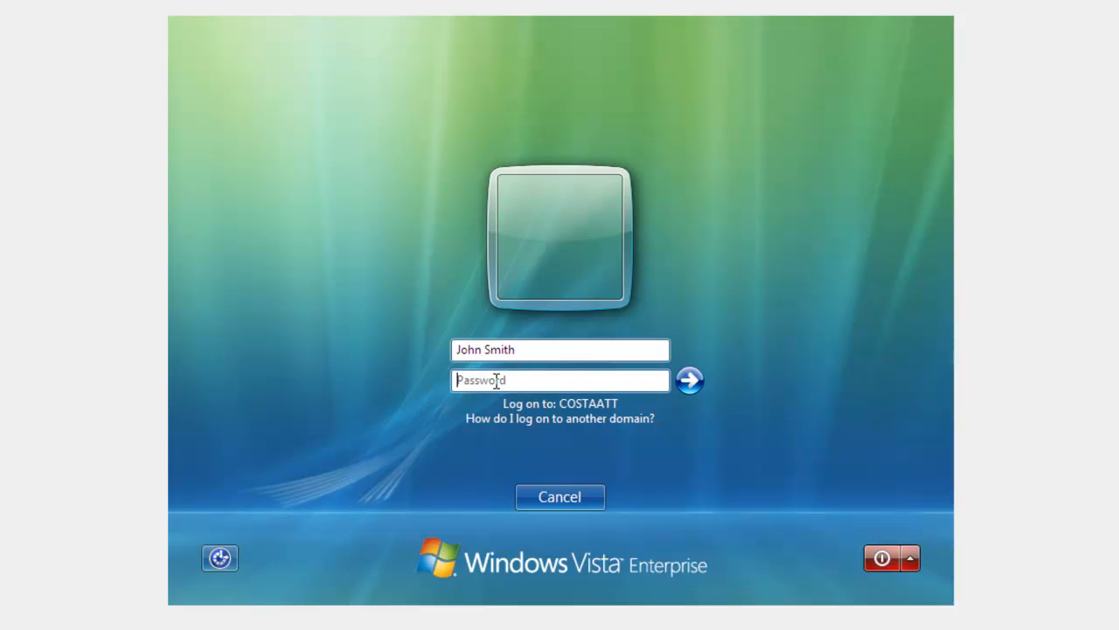
text(••••••••••••••)
key(Return)
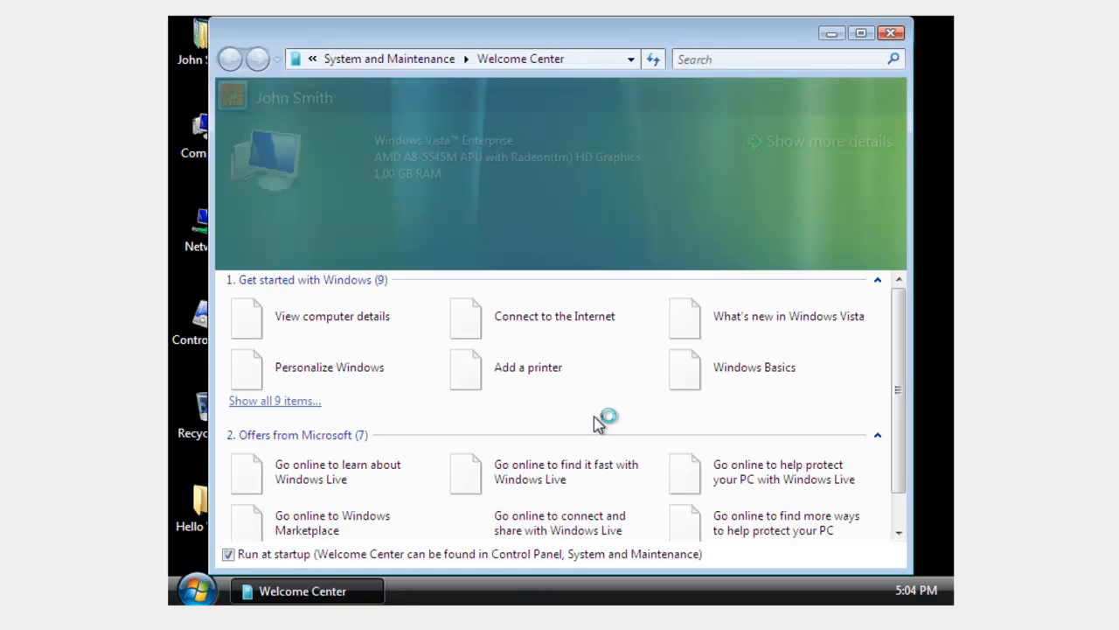
click(889, 33)
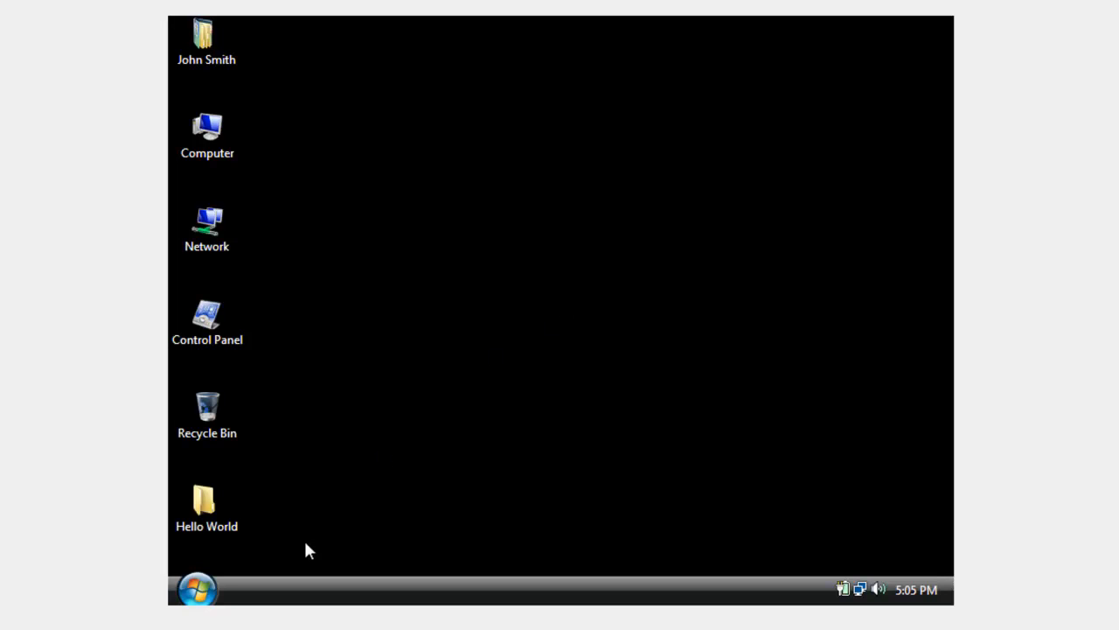
Open the computer's properties and review the Windows edition, computer name, domain and activation details.
click(212, 590)
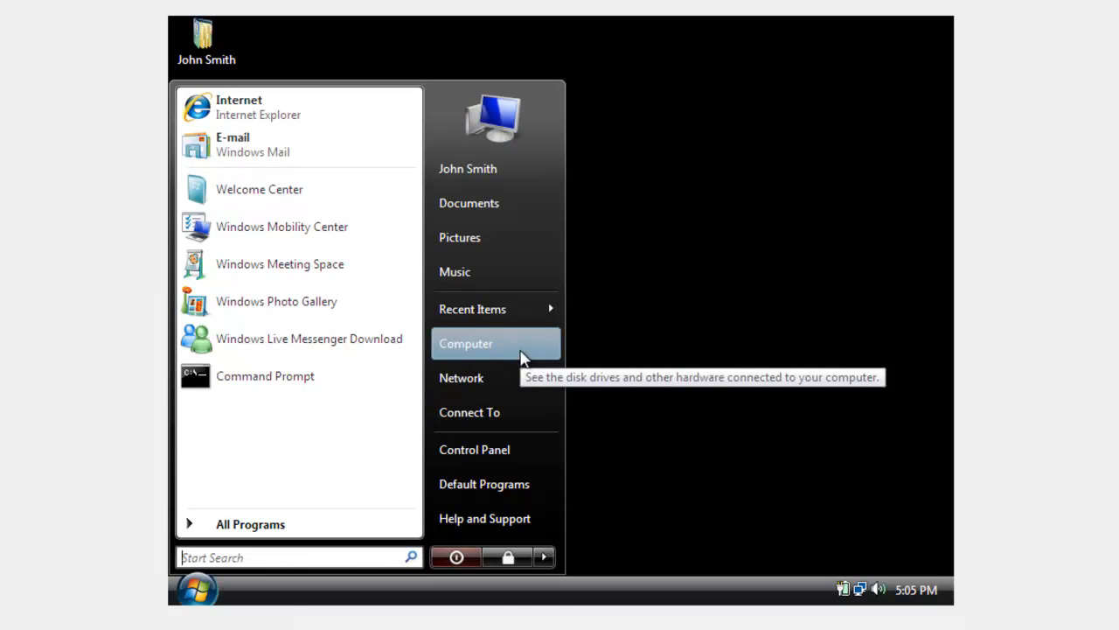
right_click(522, 359)
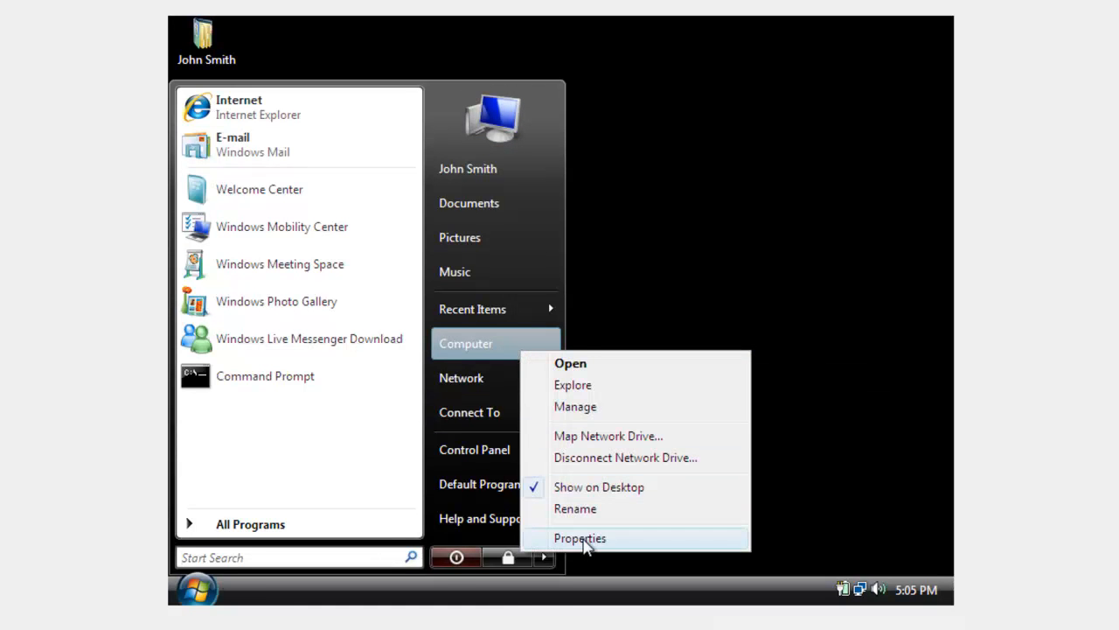
click(582, 538)
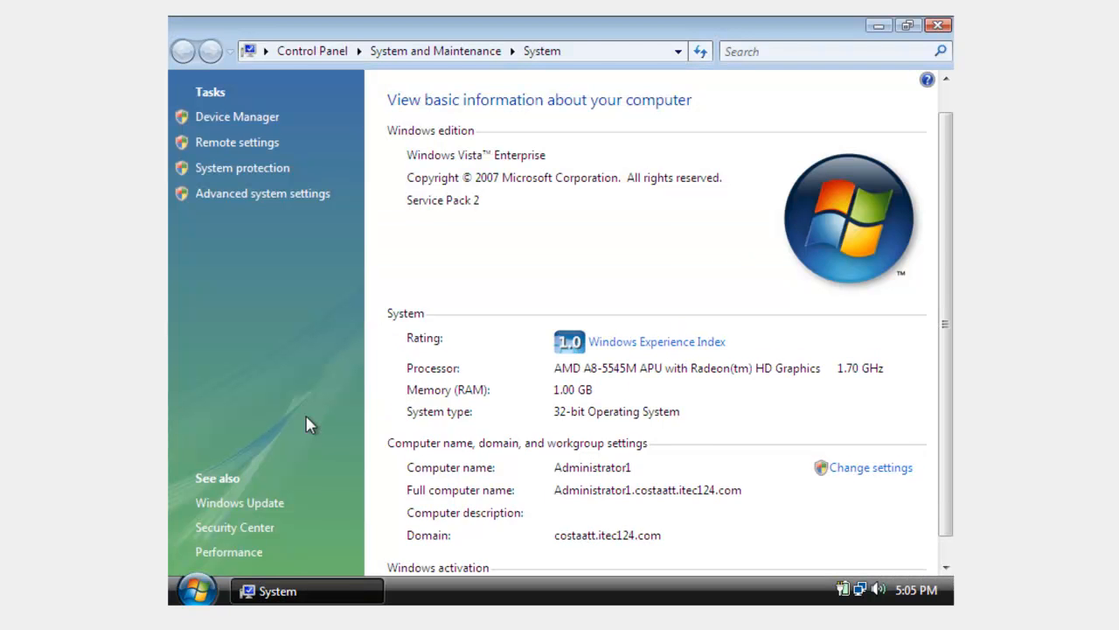
scroll(309, 423, down, 1)
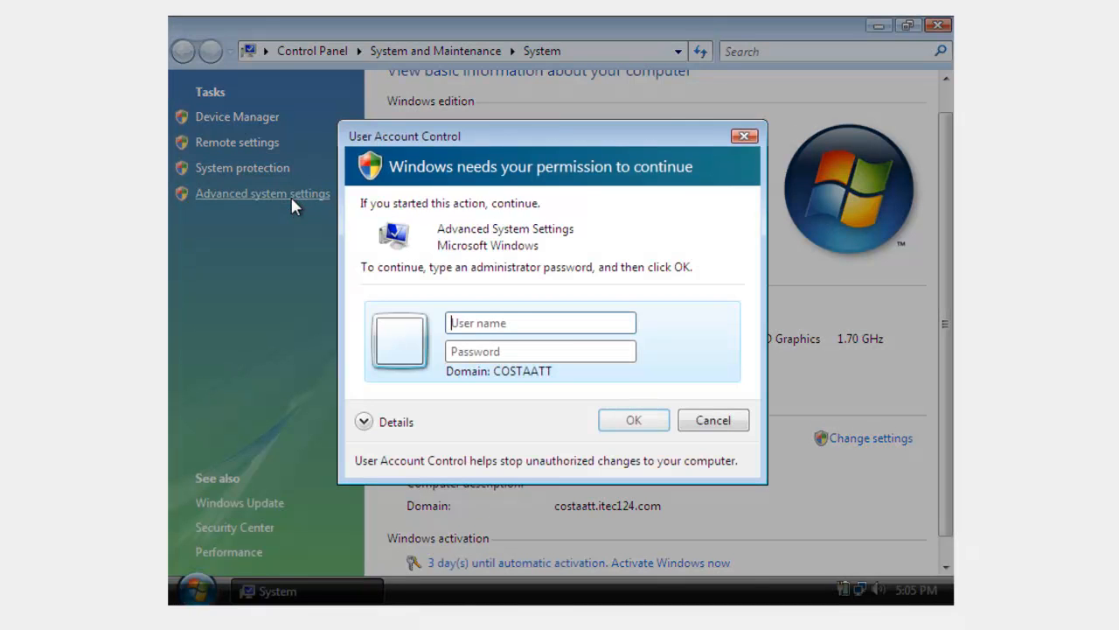
Authorize the advanced system settings with the Administrator account and its password, and show the computer name settings.
click(537, 323)
text(Admin)
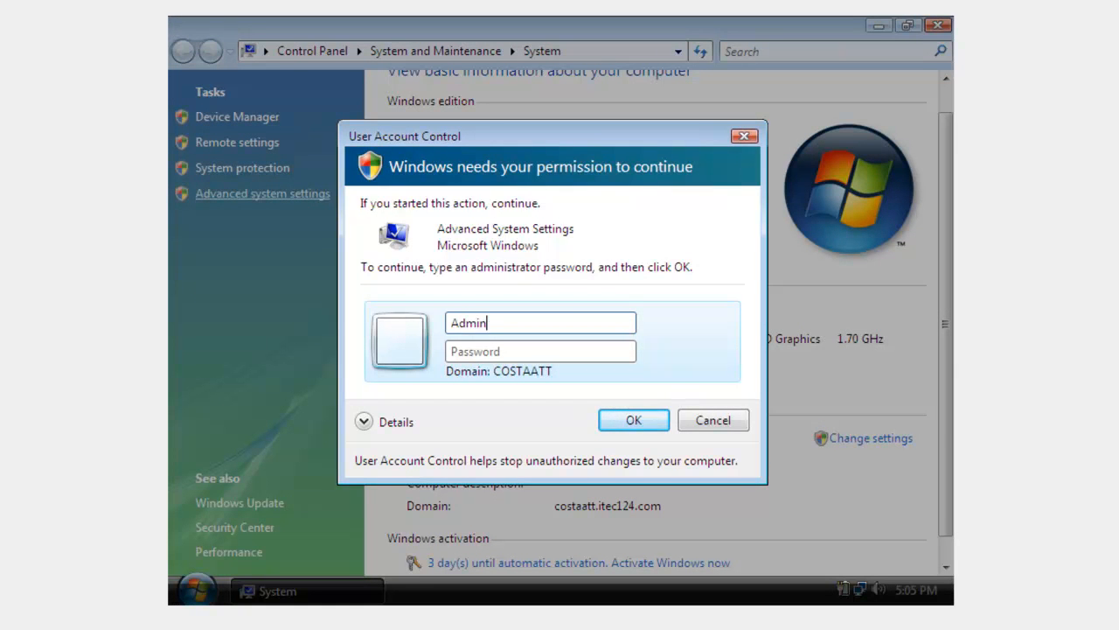
text(istrator)
key(Tab)
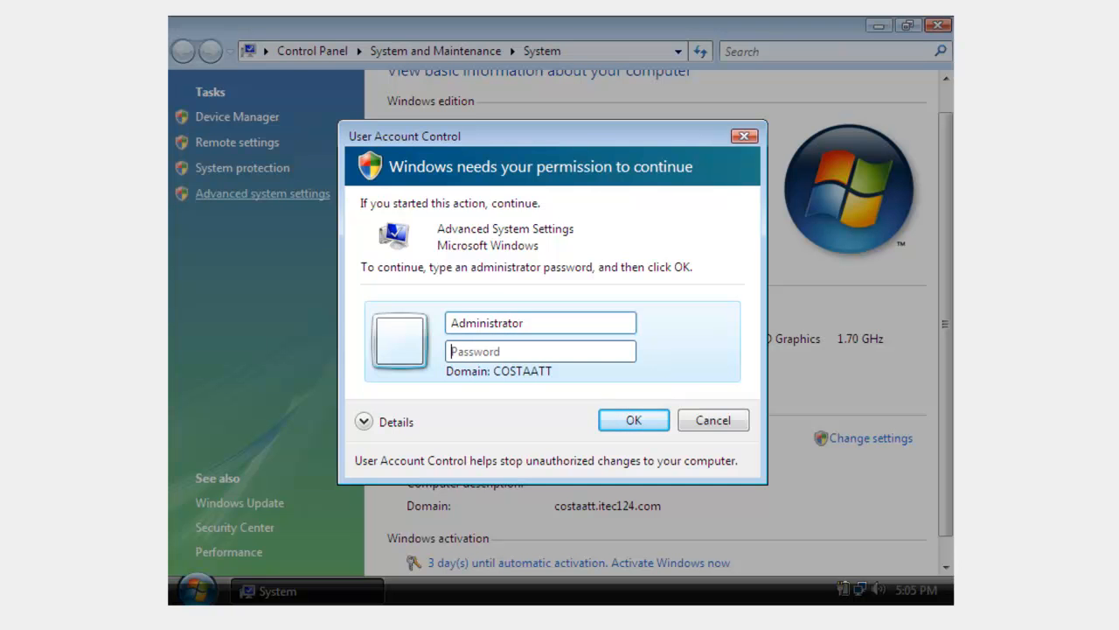
text(••••••••••••••)
key(Return)
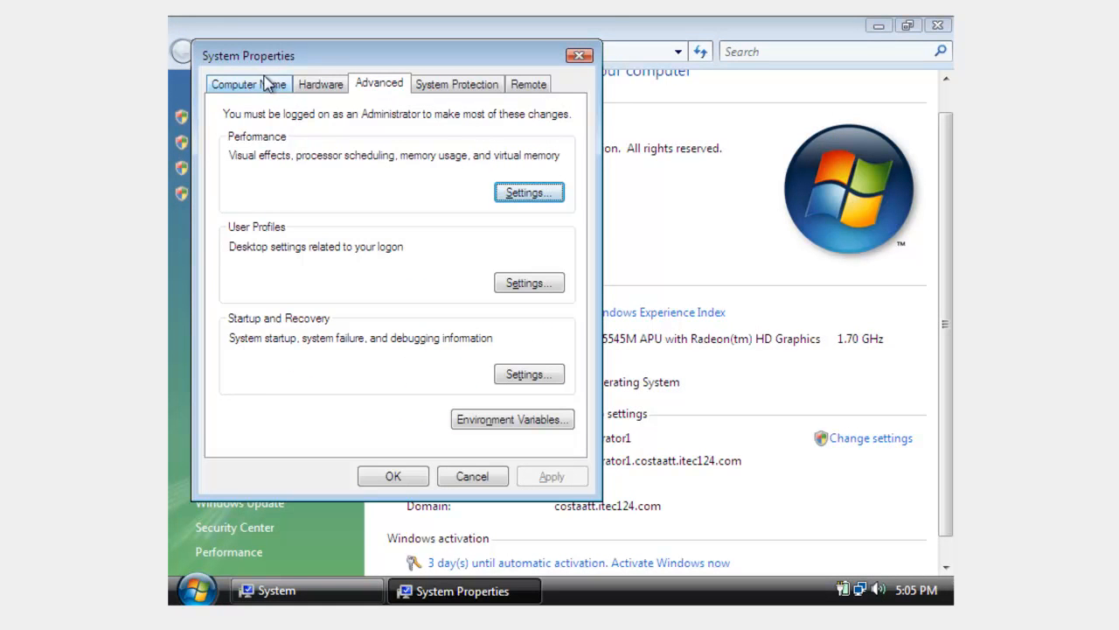
click(254, 87)
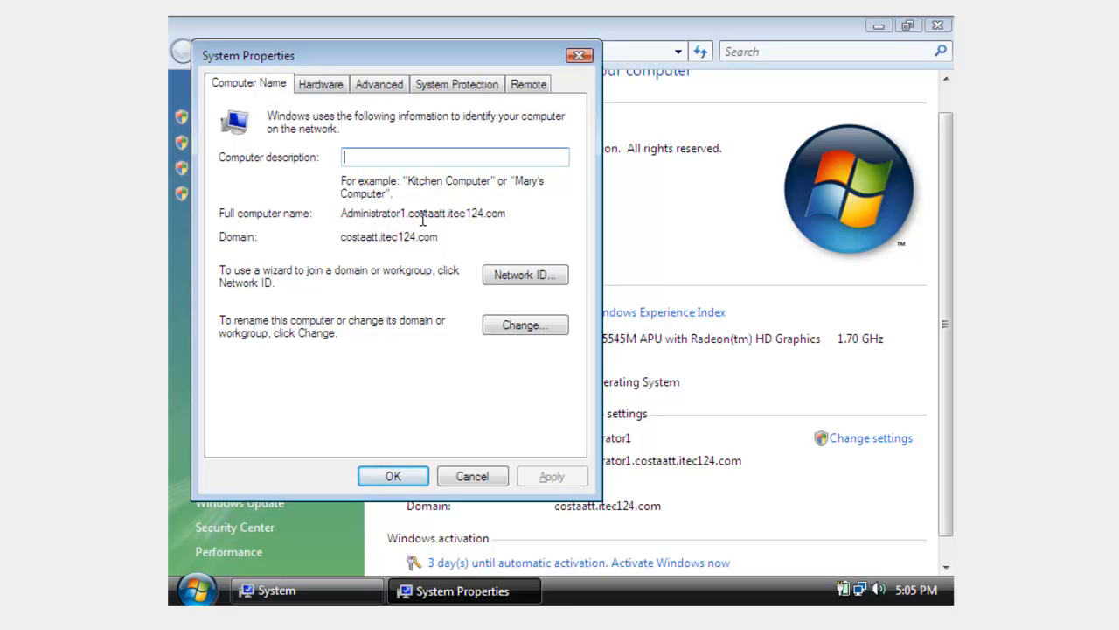
Run ipconfig /all in a Command Prompt and examine the Ethernet adapter's IP, DHCP and DNS configuration.
click(197, 591)
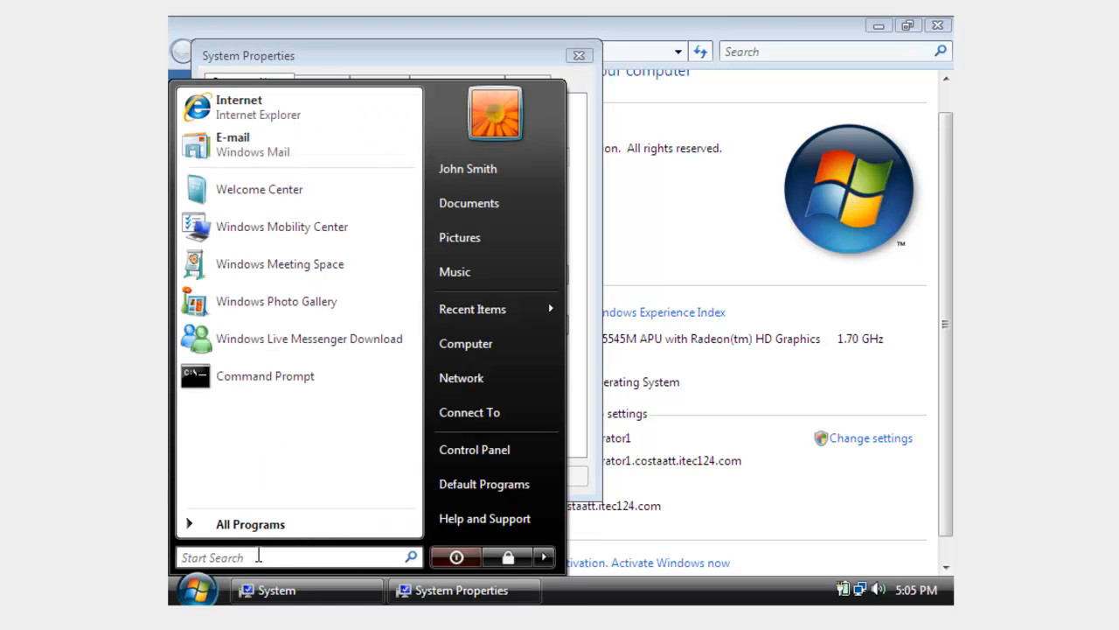
click(291, 387)
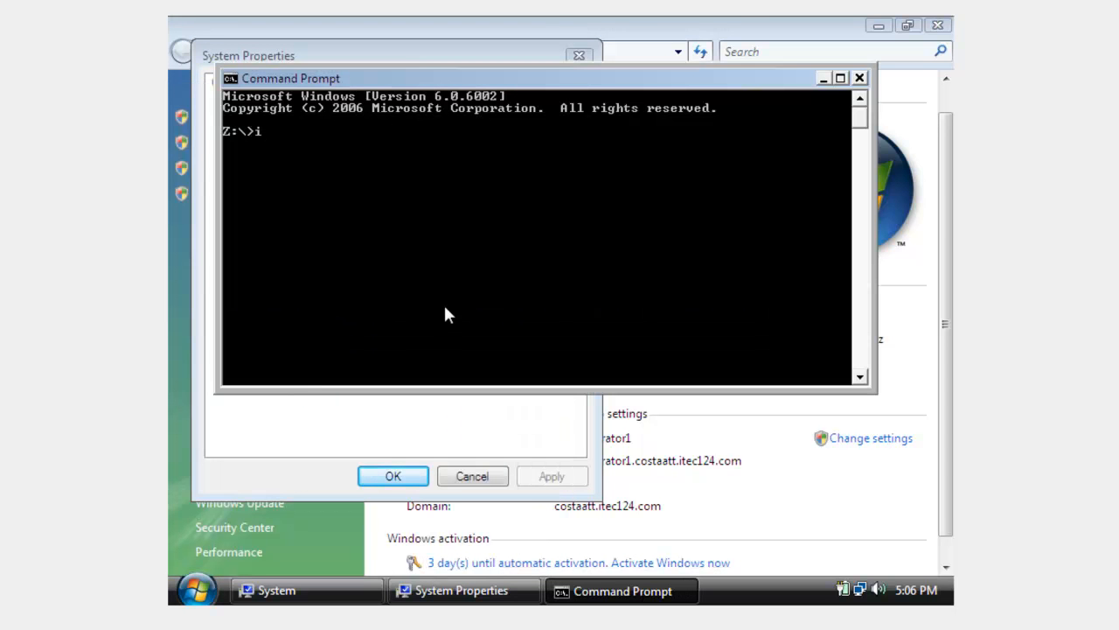
text(ipconfig /all)
key(Return)
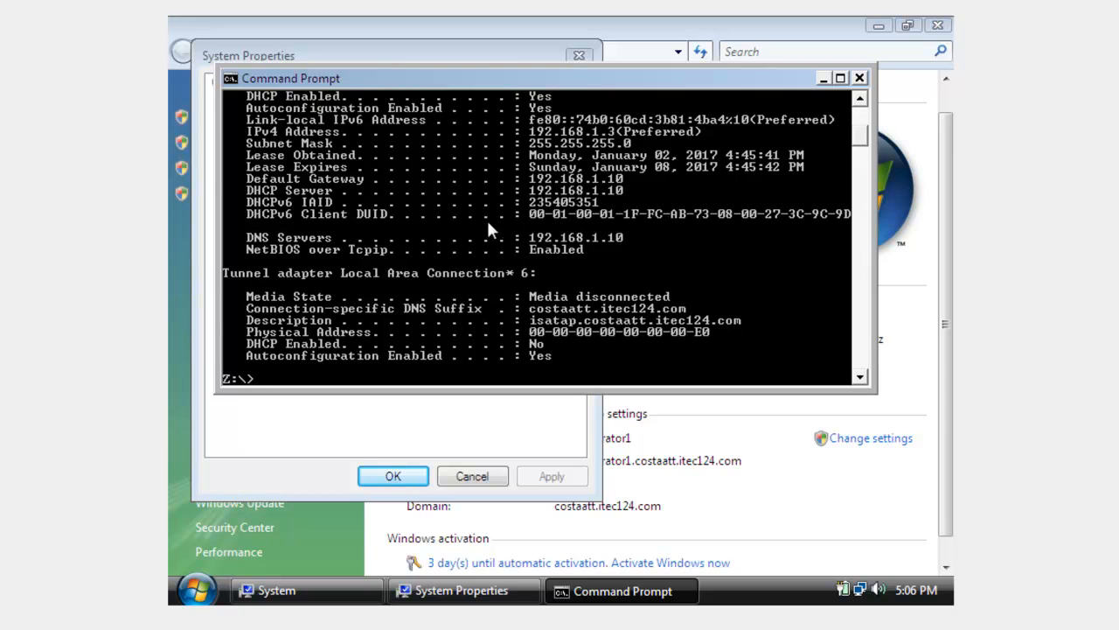
click(860, 101)
click(861, 101)
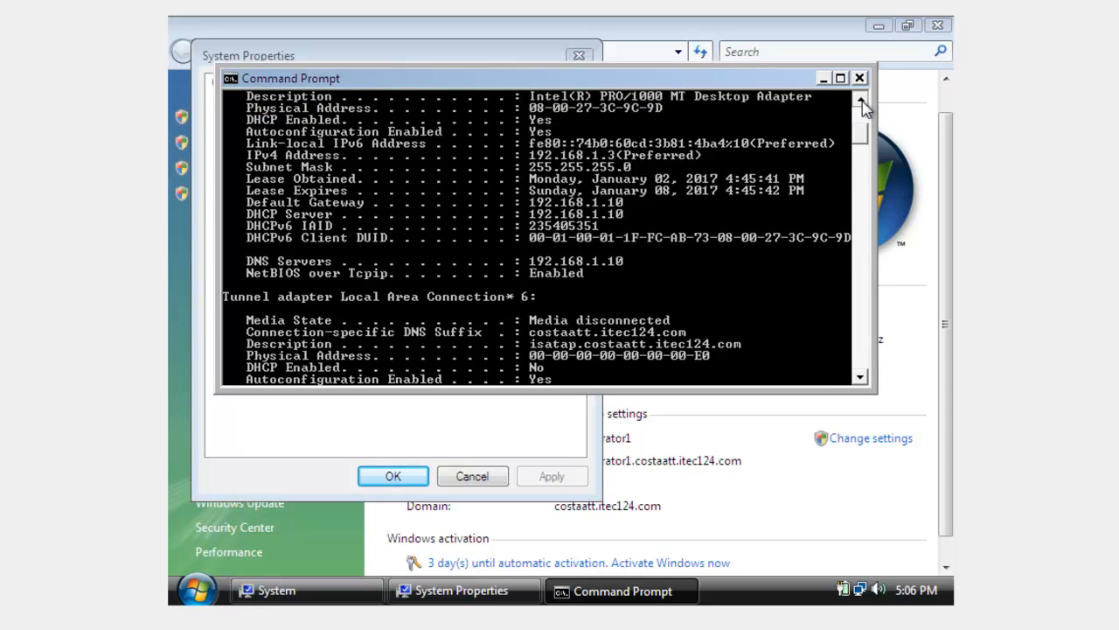
click(860, 101)
click(861, 101)
click(860, 101)
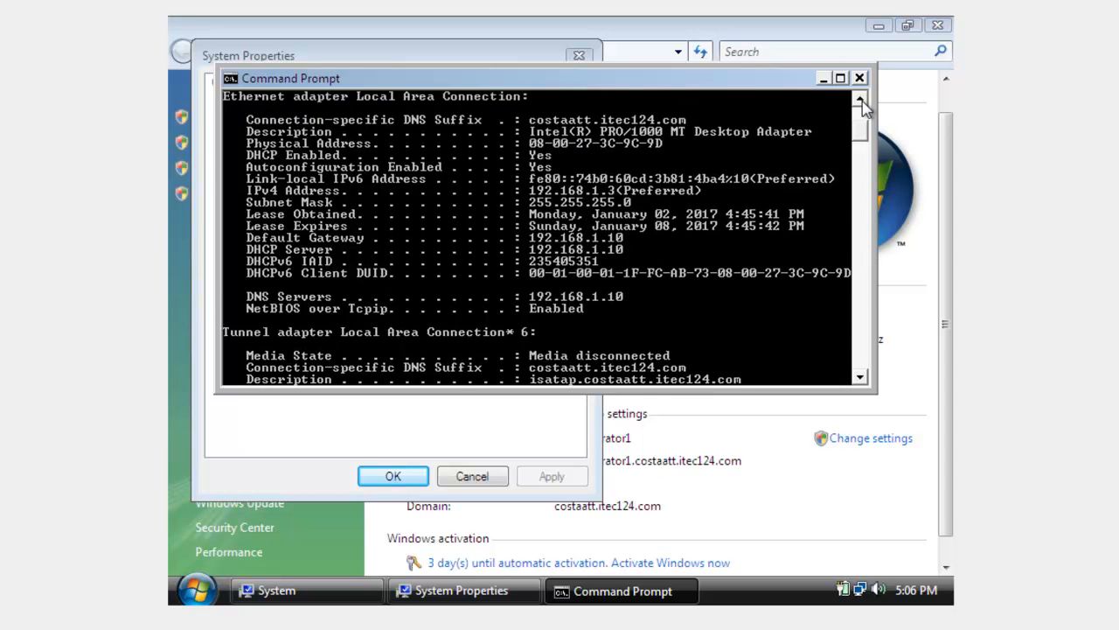
click(861, 102)
click(861, 101)
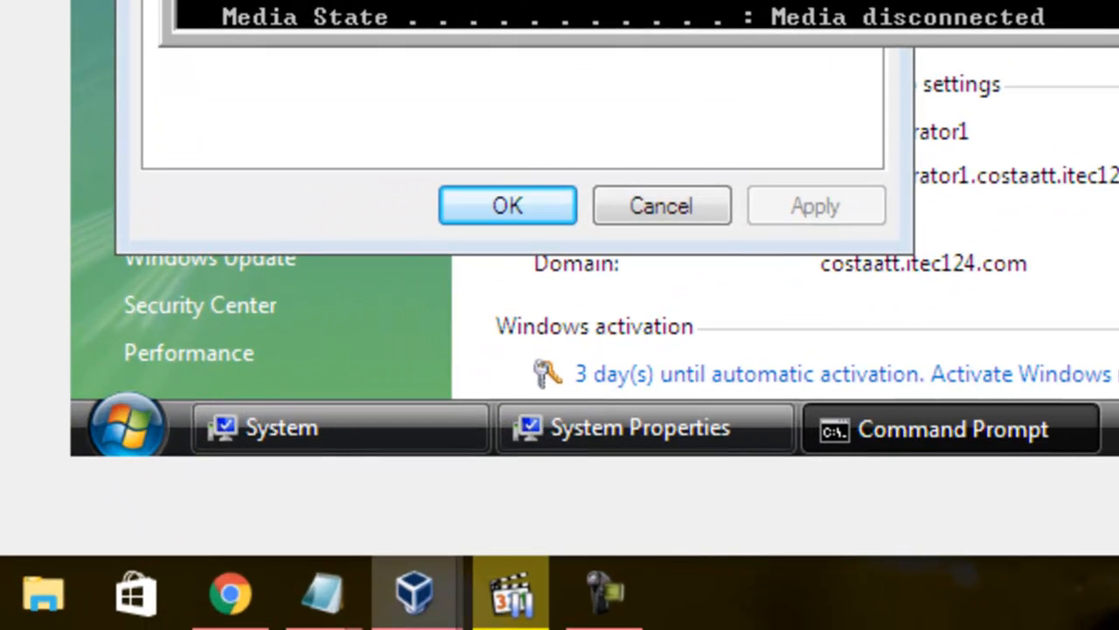
Switch to the Windows Server 2008 virtual machine and open the DHCP administrative tool.
mouse_move(420, 581)
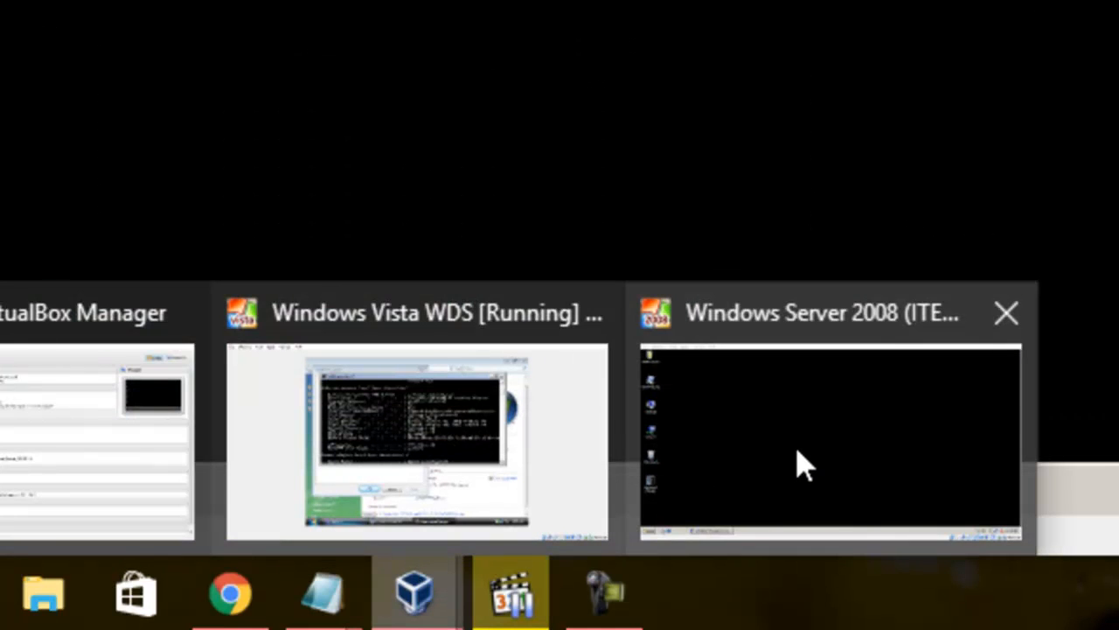
click(802, 463)
click(48, 614)
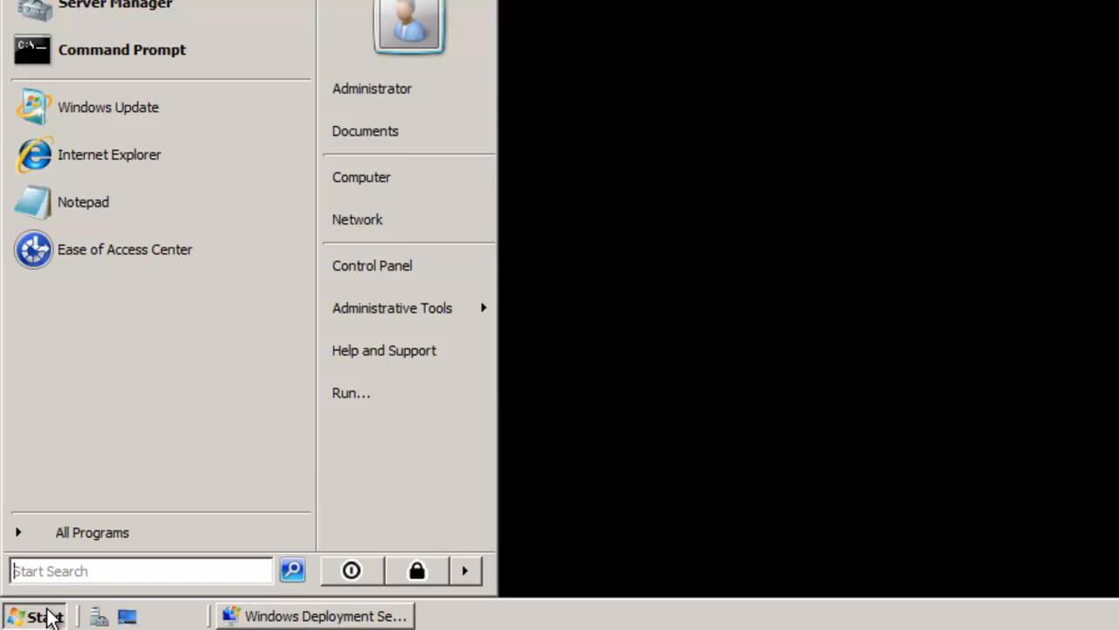
mouse_move(393, 306)
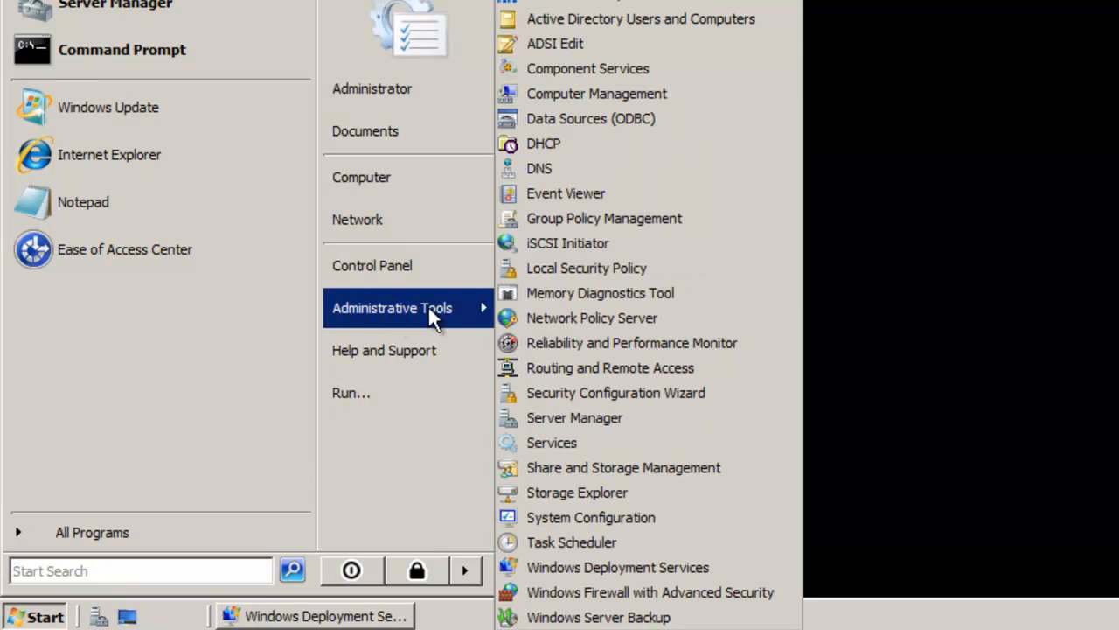
click(556, 146)
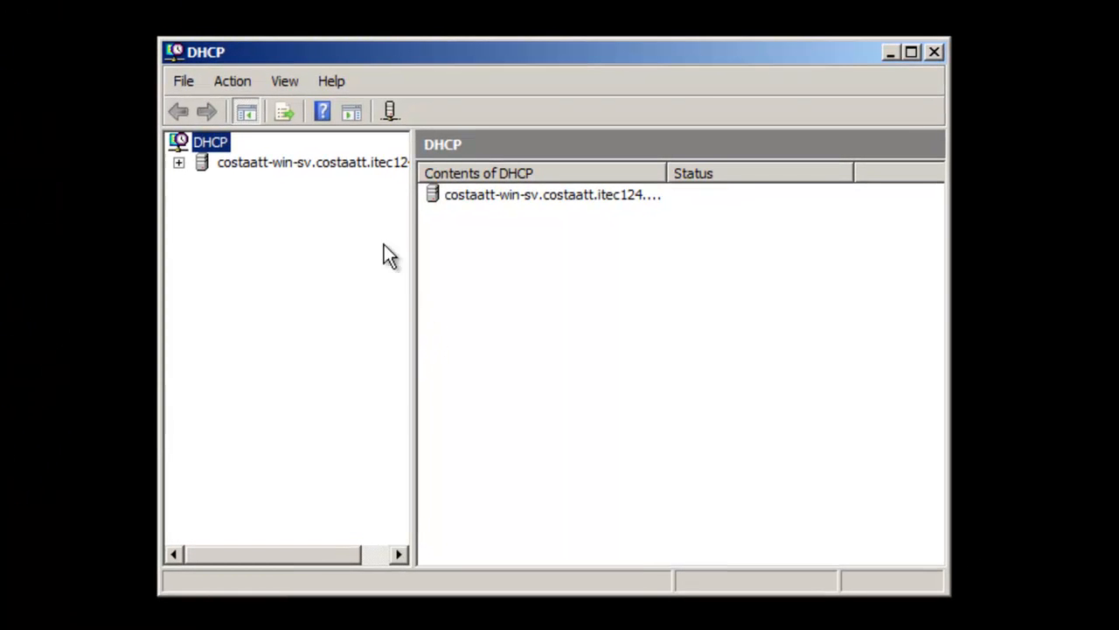
Show the address leases of the IPv4 scope 192.168.1.0 and widen the Name column to read the full client names.
click(179, 162)
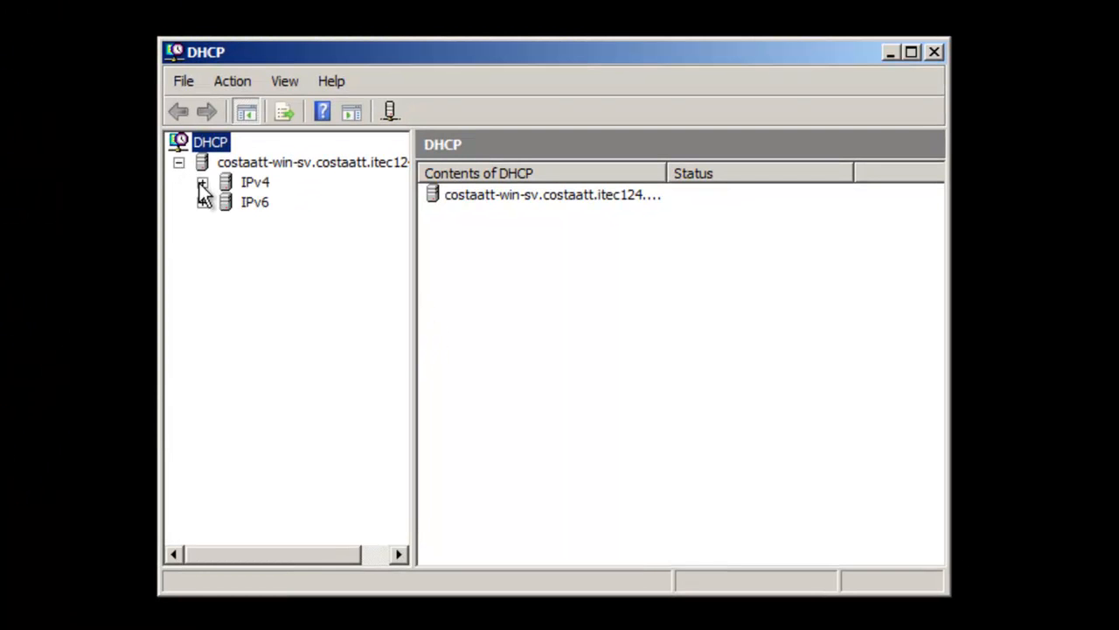
click(202, 182)
click(226, 202)
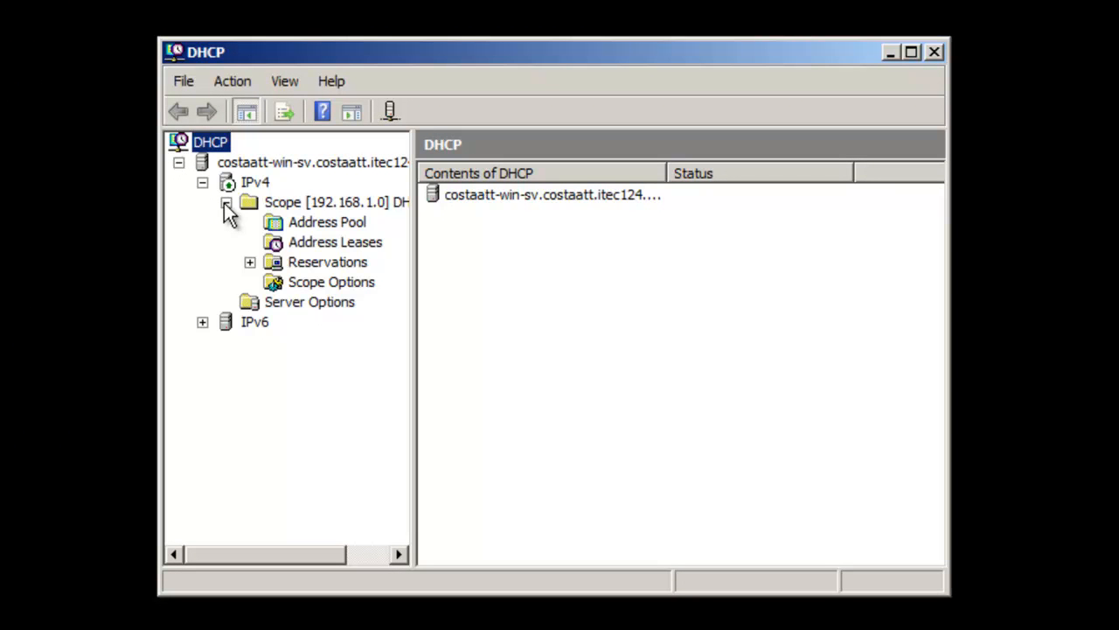
click(310, 247)
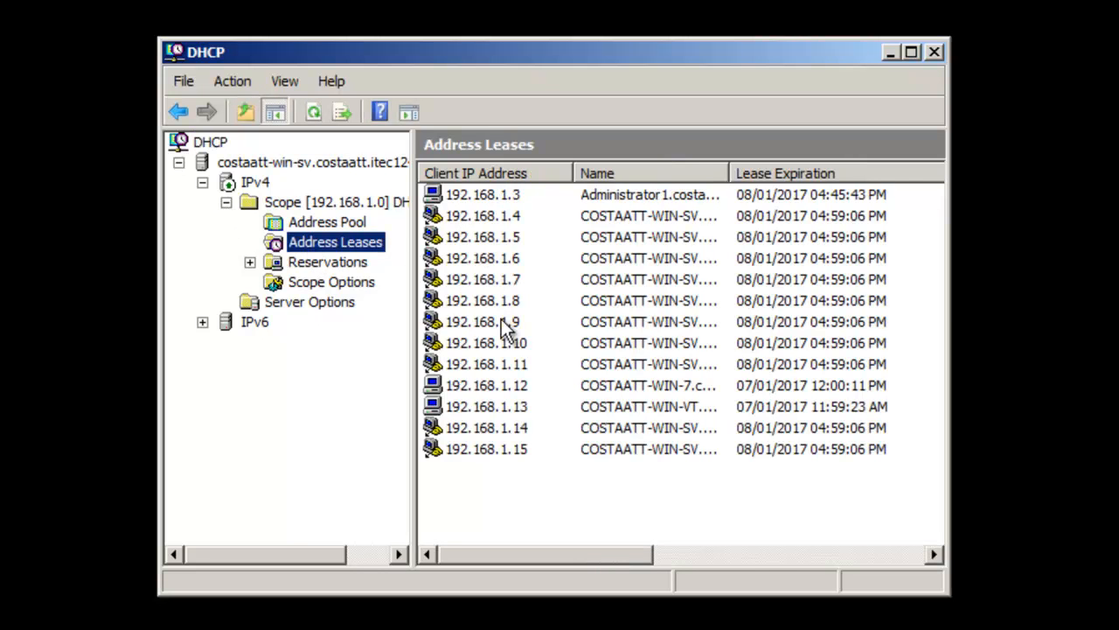
drag(726, 173, 817, 172)
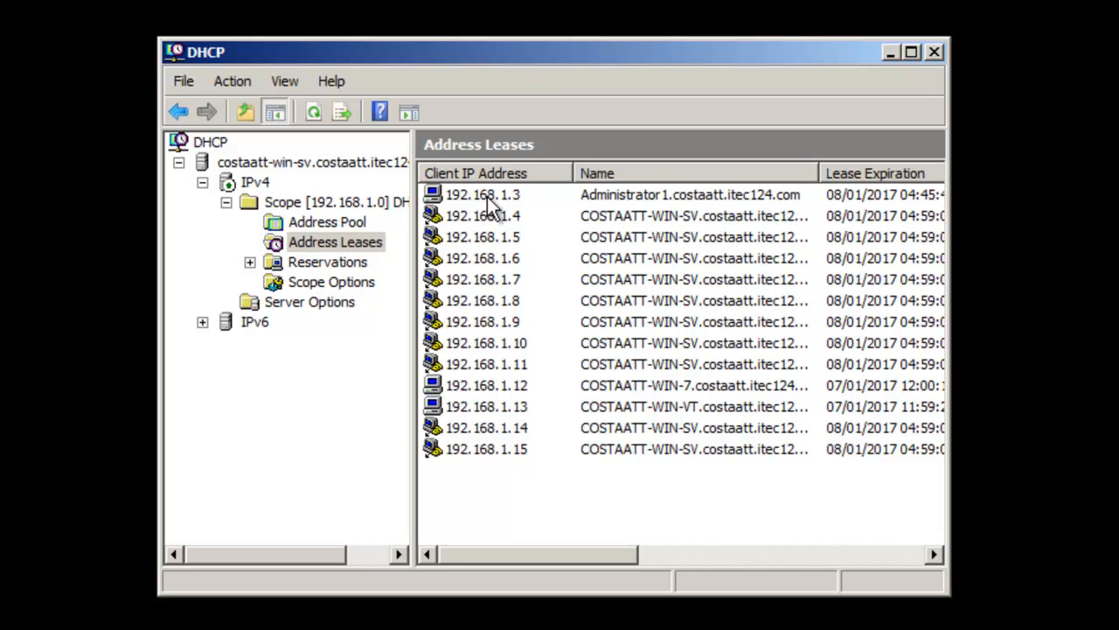